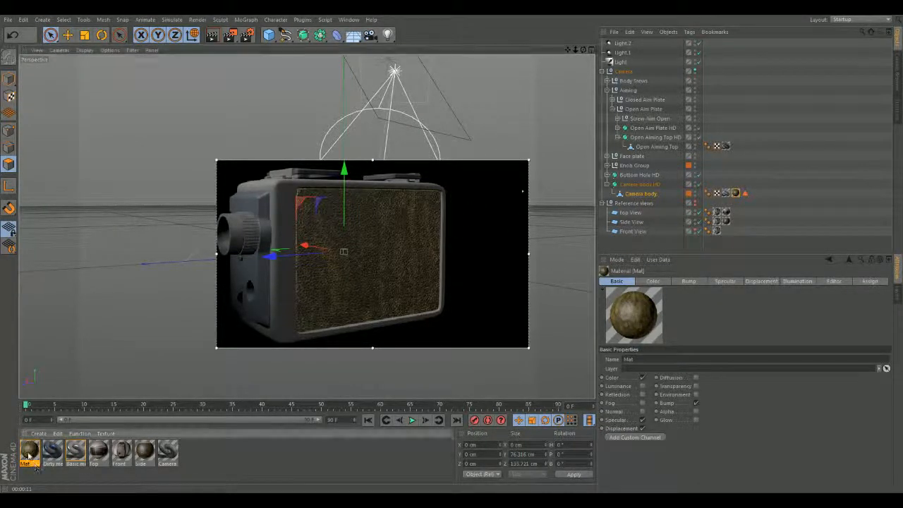
- Set the U and V scale of the Tiles shader in Mat's color texture layers to 30%
left_click(658, 283)
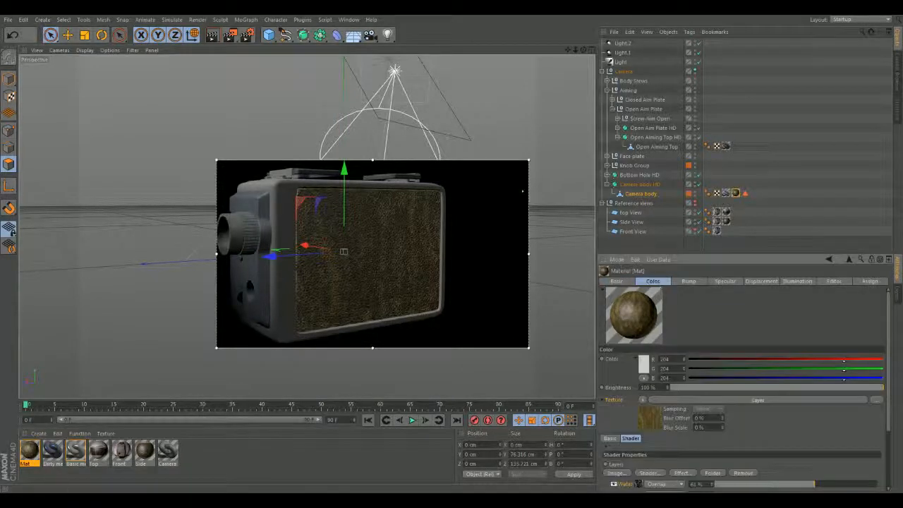
scroll(779, 428, "down", 3)
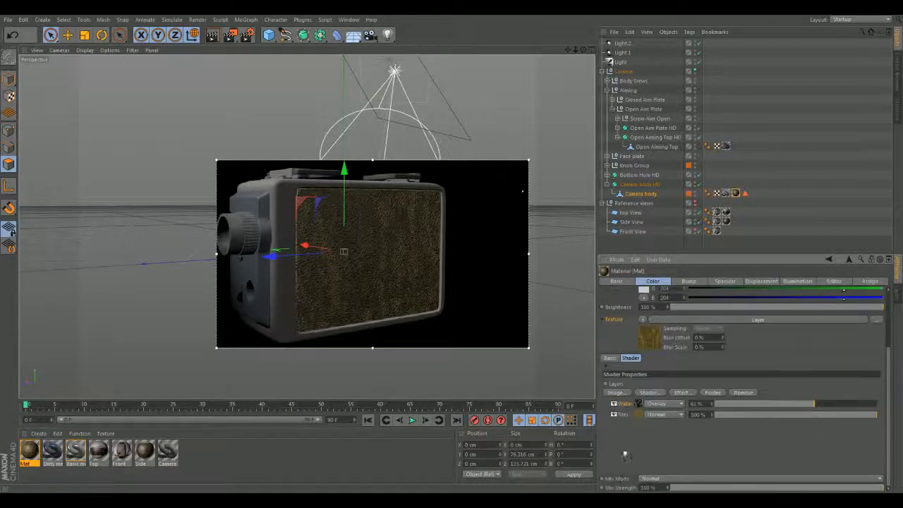
left_click(637, 415)
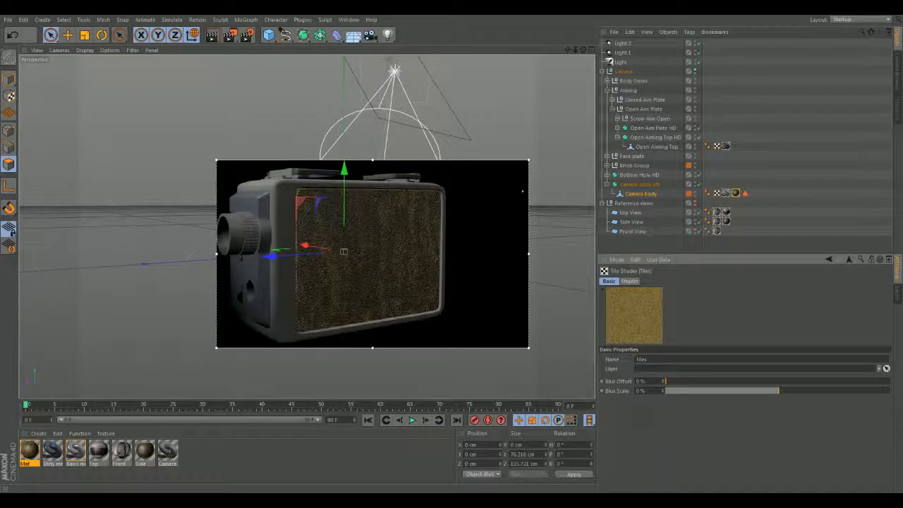
left_click(34, 454)
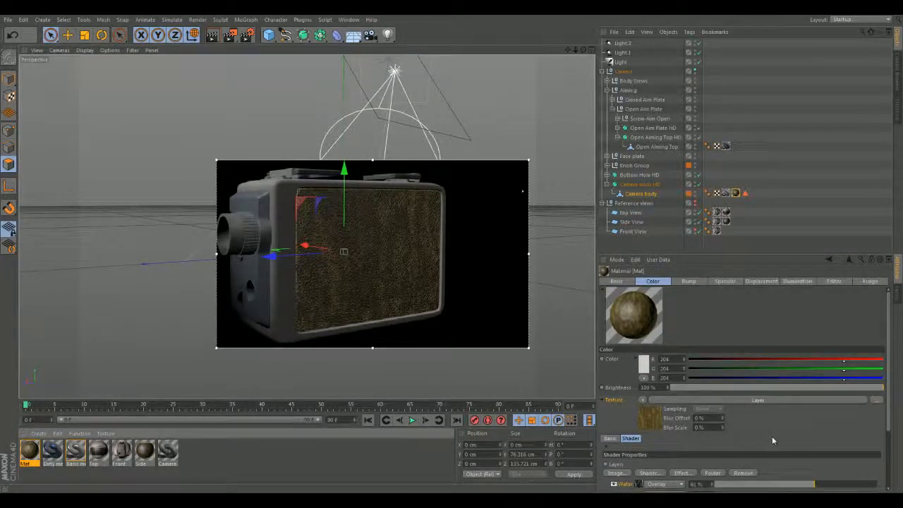
scroll(773, 438, "down", 2)
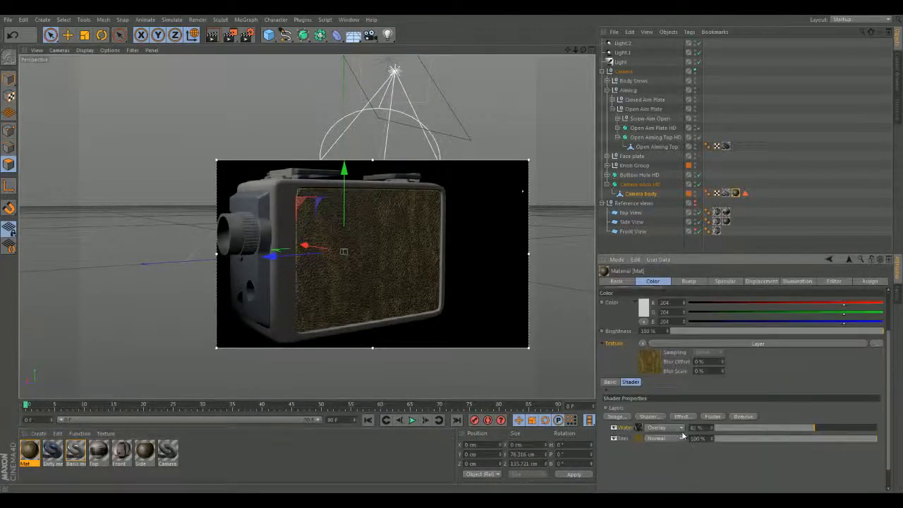
double_click(635, 438)
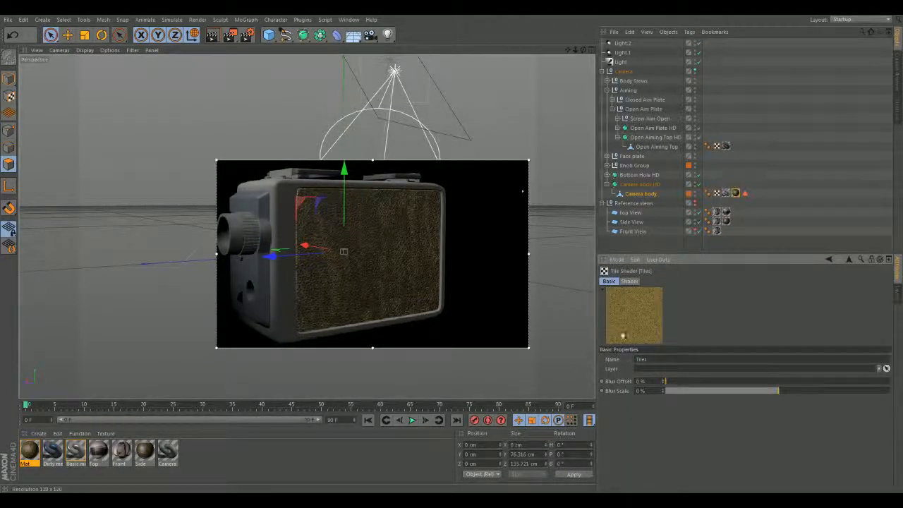
left_click(630, 281)
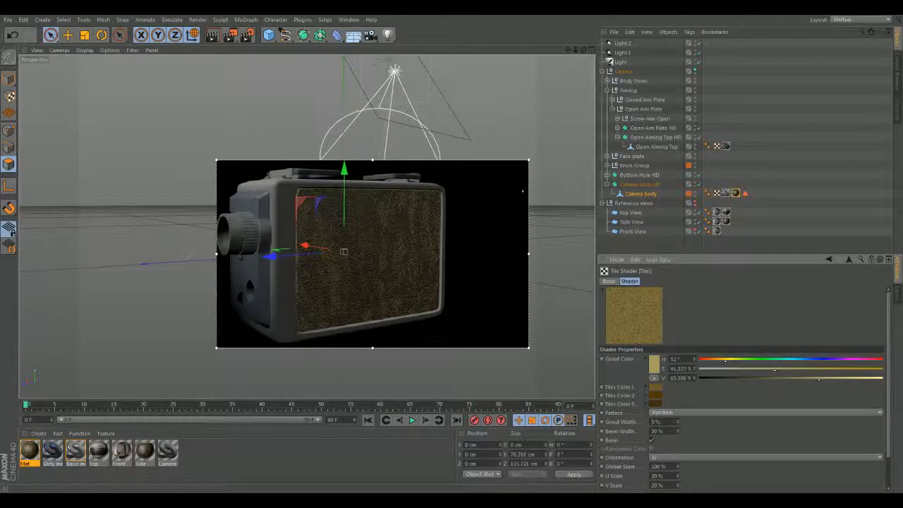
key("Tab")
type("30")
key("Return")
- Set the U and V scale of the Tiles shader in Mat's displacement texture to 30%, then refresh the render preview
left_click(30, 452)
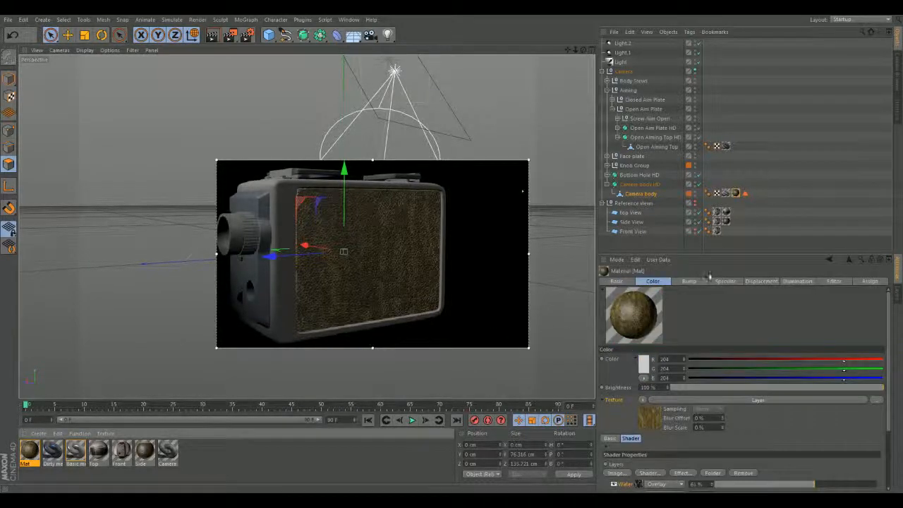
left_click(752, 281)
left_click(643, 410)
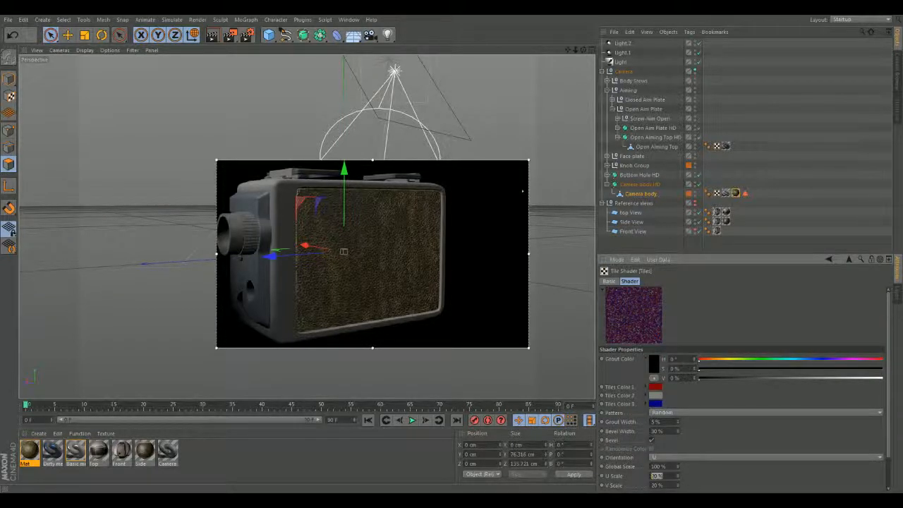
key("Tab")
type("30")
key("Tab")
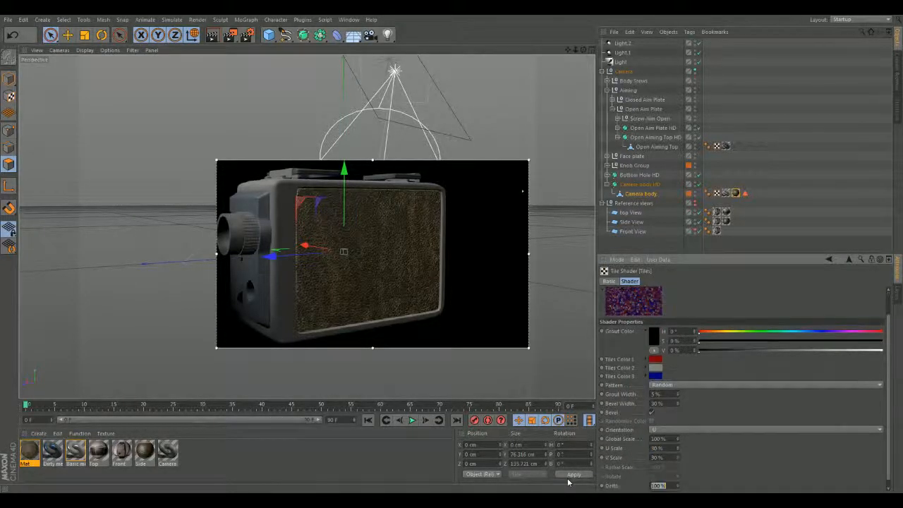
left_click(560, 243)
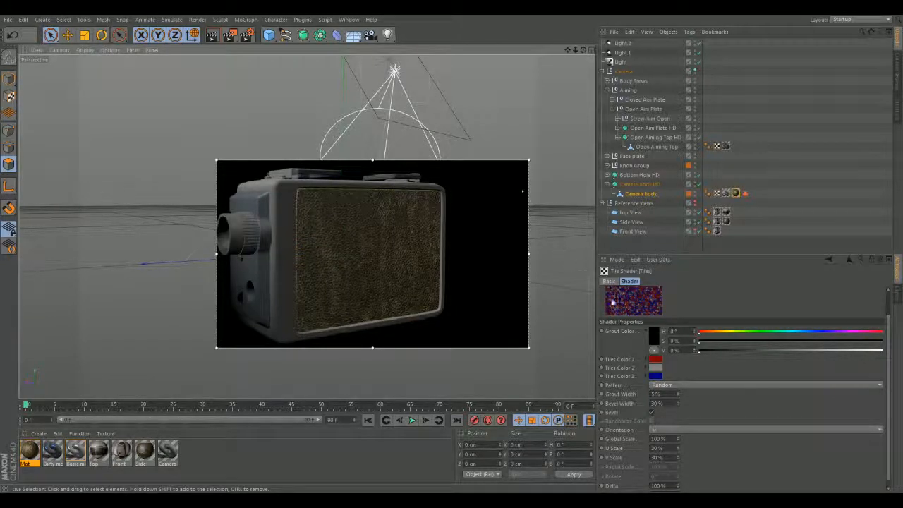
- Lower the Water layer in Mat's color texture to 56% strength and set its blend mode to Multiply
left_click(27, 459)
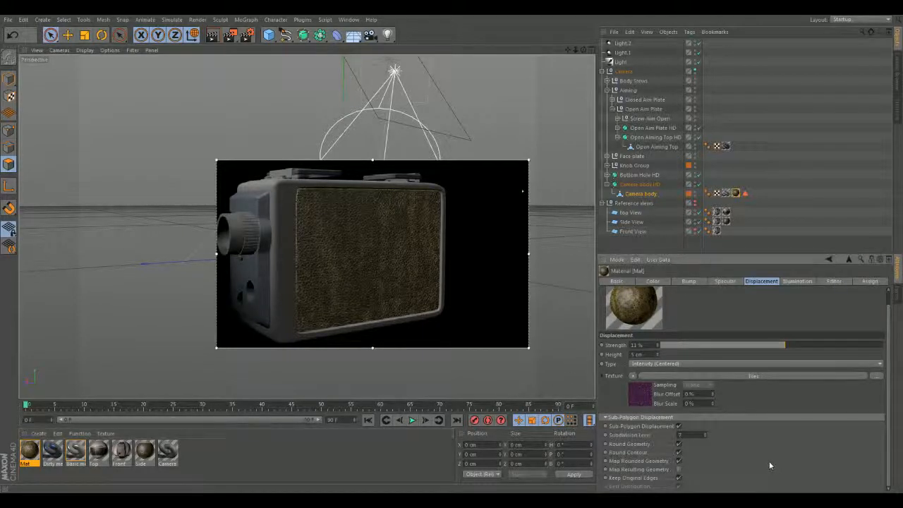
left_click(665, 282)
scroll(721, 408, "down", 3)
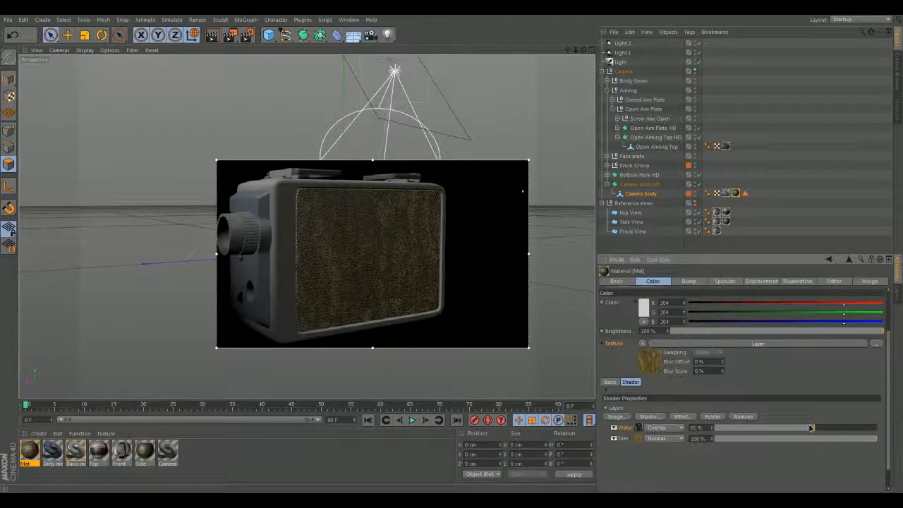
left_click_drag(808, 428, 802, 430)
left_click(667, 427)
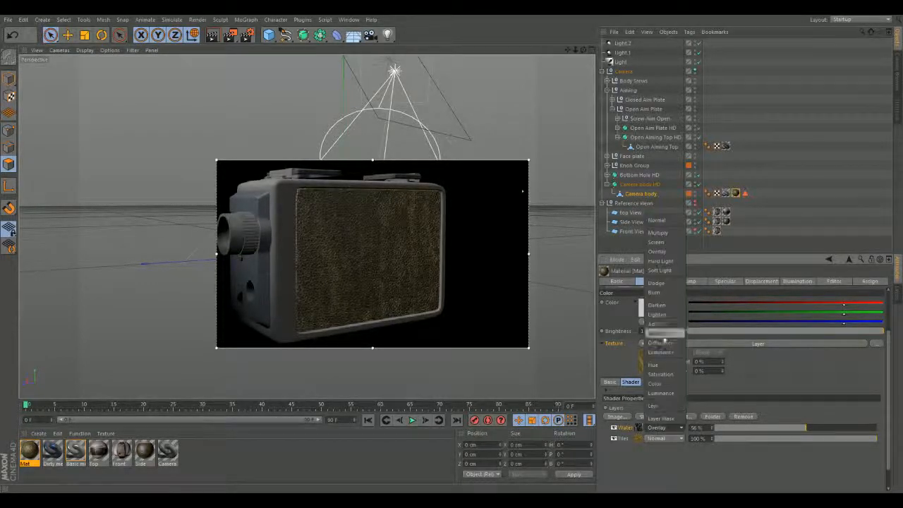
left_click(664, 245)
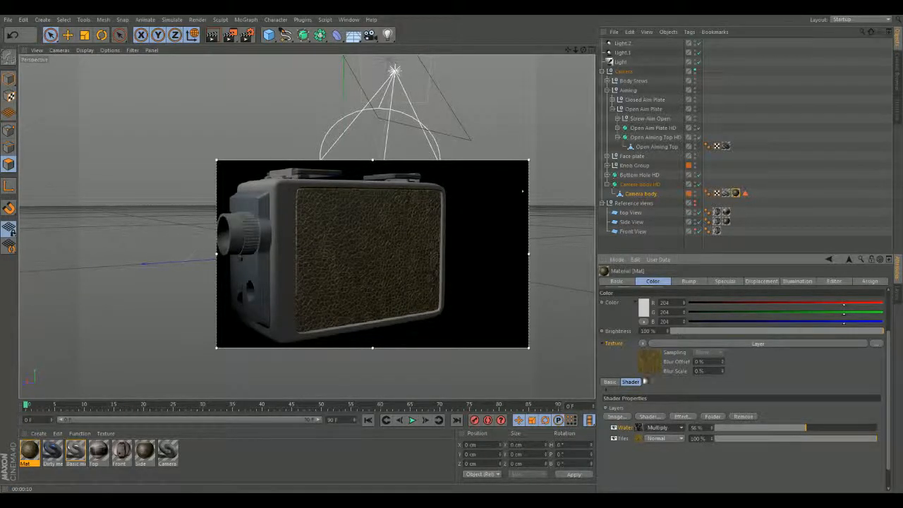
- Set the color texture's Tiles shader to a U scale and V scale of 25%
left_click(638, 440)
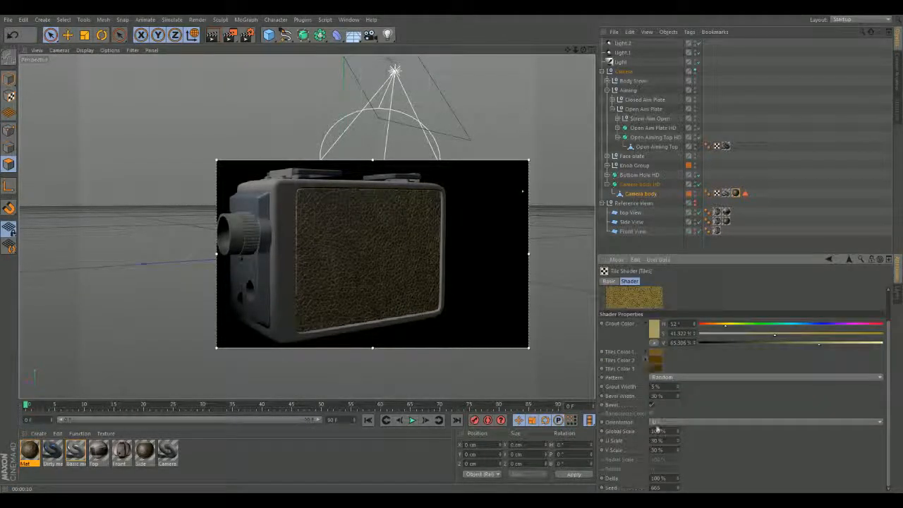
type("25")
key("Tab")
type("25")
key("Tab")
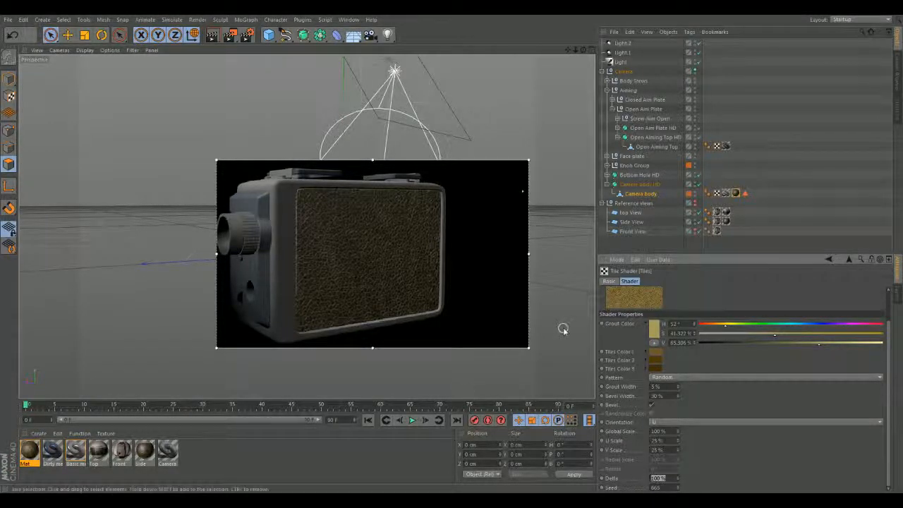
- Match the displacement texture's Tiles shader in Mat by setting its U and V scale to 25%
left_click(29, 454)
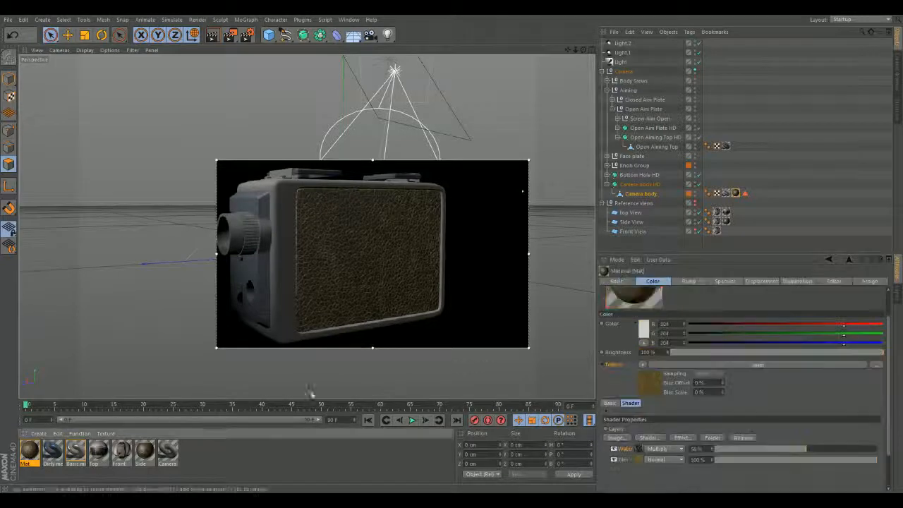
left_click(752, 282)
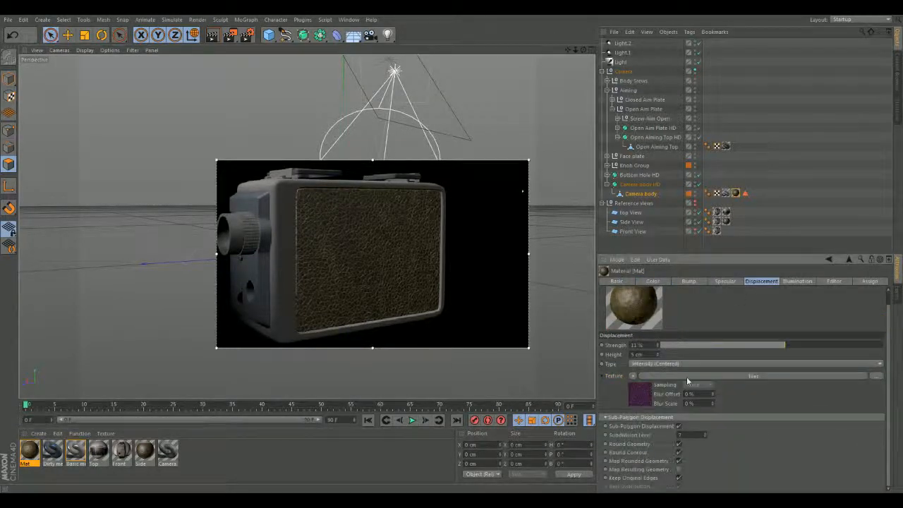
left_click(642, 399)
type("25")
key("Tab")
type("25")
key("Tab")
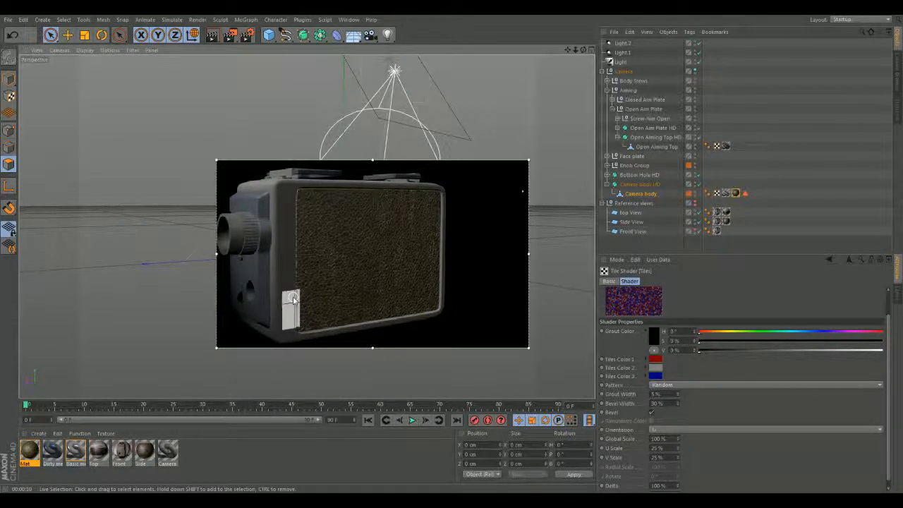
- Turn off the interactive render region covering the camera model
left_click(230, 34)
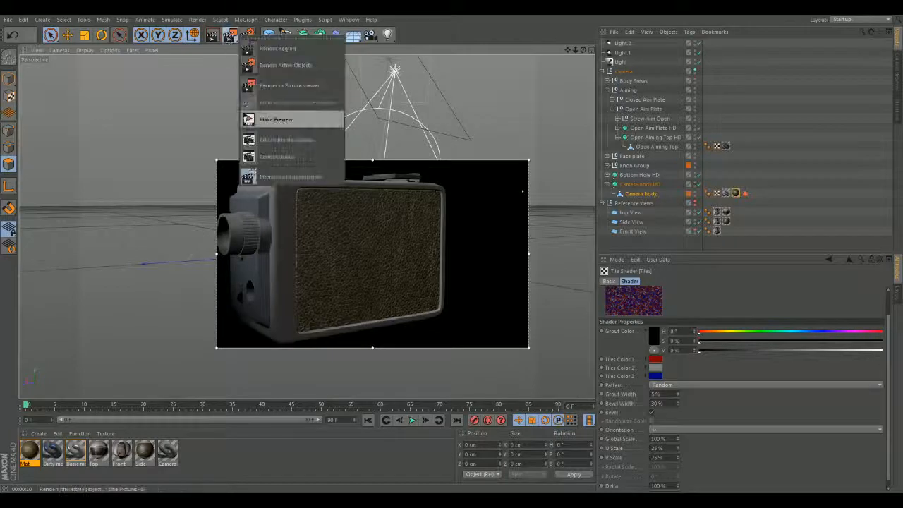
left_click(271, 177)
left_click_drag(306, 226, 482, 250, "alt")
right_click_drag(482, 250, 431, 284, "alt")
middle_click_drag(431, 285, 524, 166, "alt")
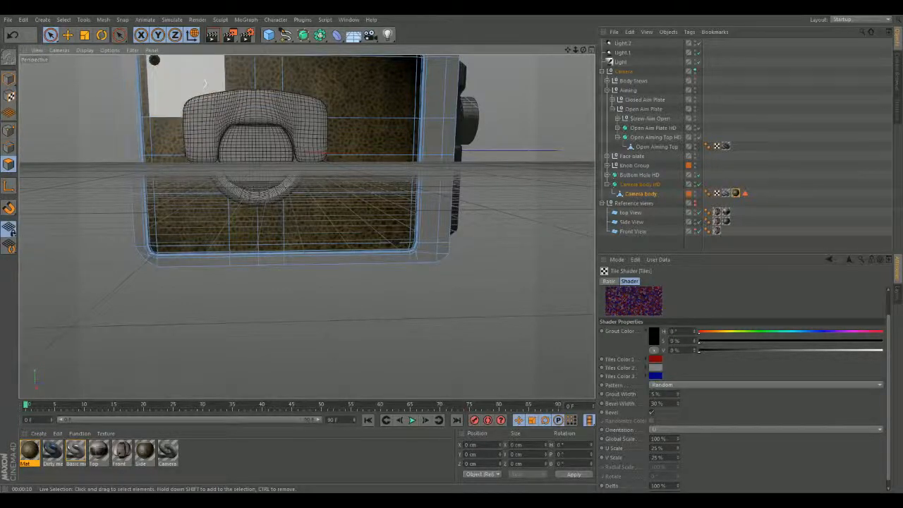
left_click_drag(496, 242, 320, 186, "alt")
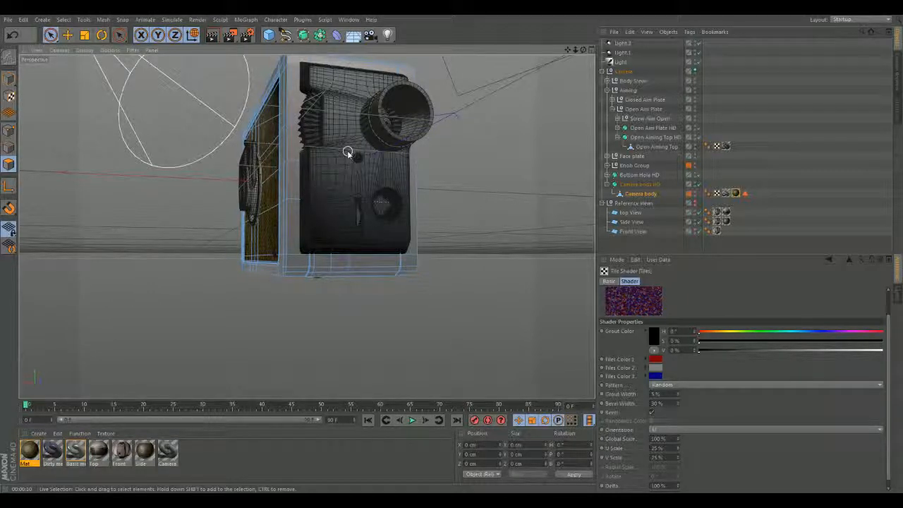
left_click_drag(81, 304, 134, 402, "alt")
- Rename the material Mat to Side Scales
left_click(33, 456)
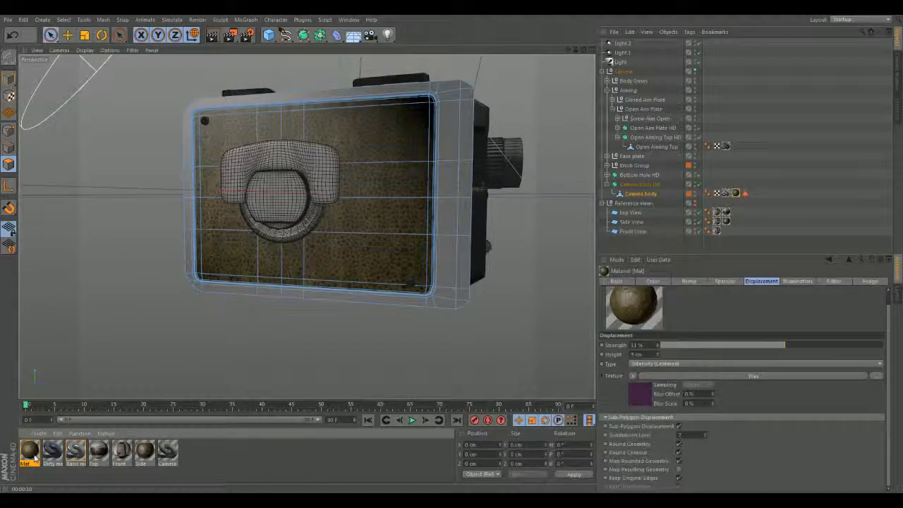
left_click(616, 281)
left_click(659, 359)
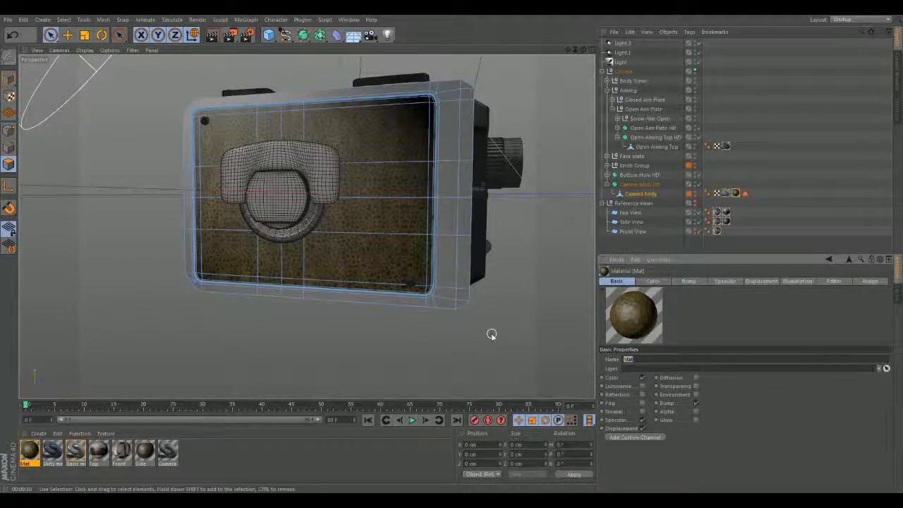
type("gl")
key("BackSpace")
key("BackSpace")
key("Return")
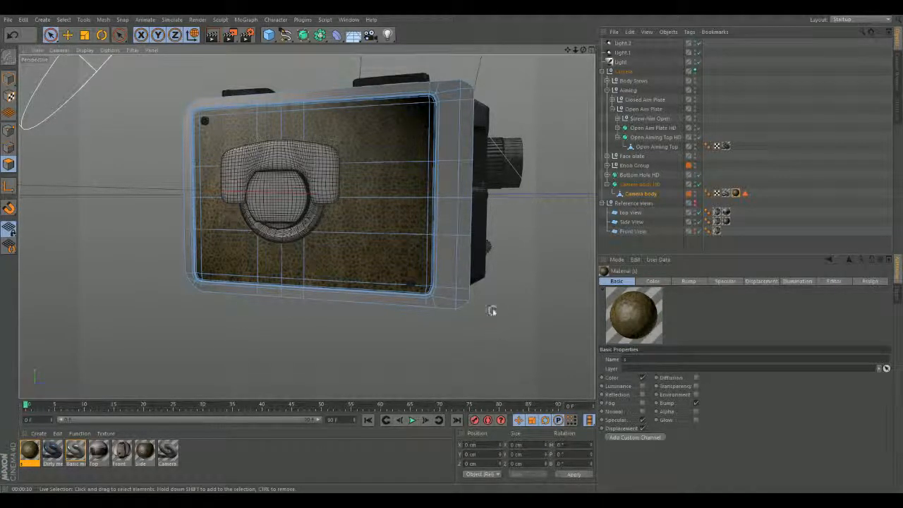
double_click(625, 360)
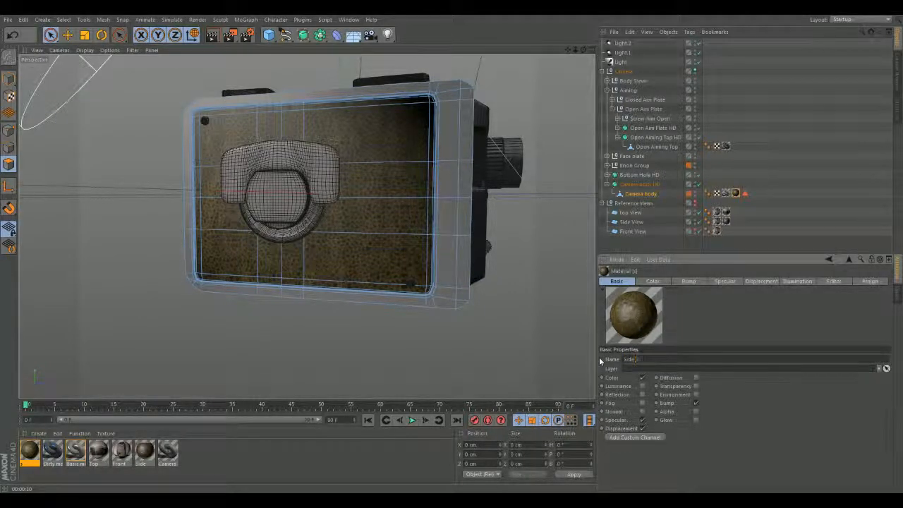
type("Side Scales")
key("Return")
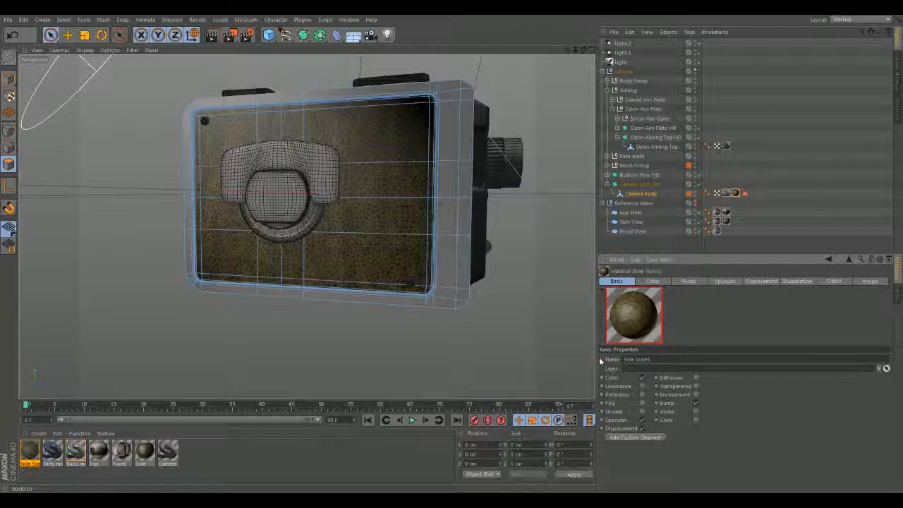
- Review the existing metal, top and Camera Lense materials and examine the untextured raised part on the camera's side panel
left_click(73, 457)
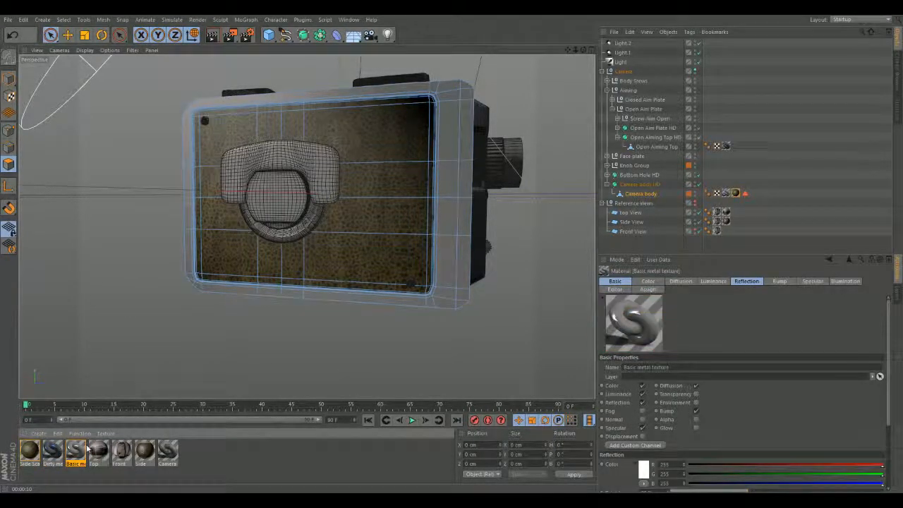
left_click(96, 452)
left_click(168, 451)
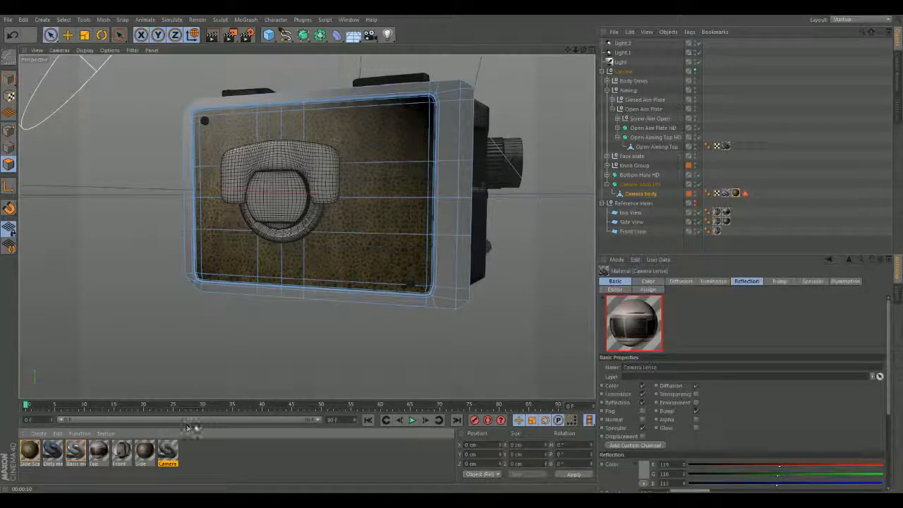
mouse_move(306, 227)
left_mouse_down("alt")
mouse_move(307, 296)
mouse_move(339, 357)
mouse_move(393, 295)
mouse_move(167, 290)
left_mouse_up("alt")
scroll(147, 263, "up", 4)
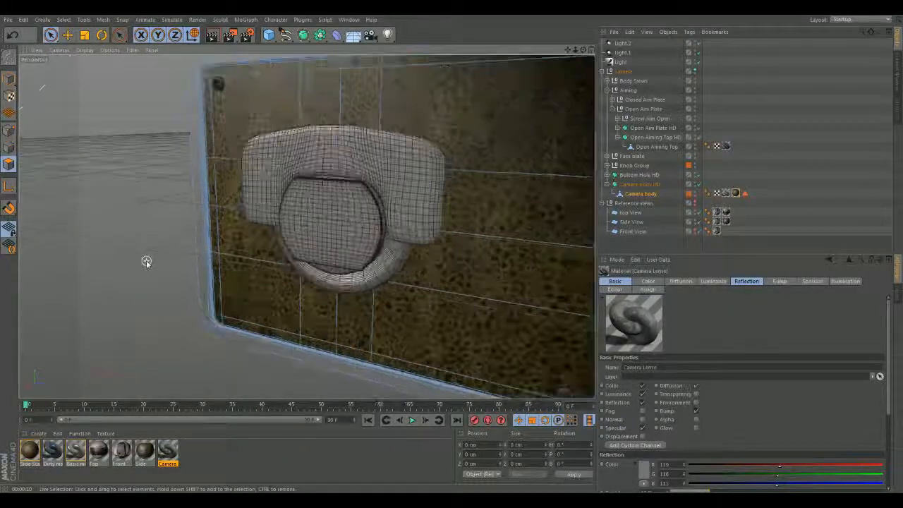
middle_click_drag(166, 208, 124, 252, "alt")
left_click_drag(124, 252, 235, 266, "alt")
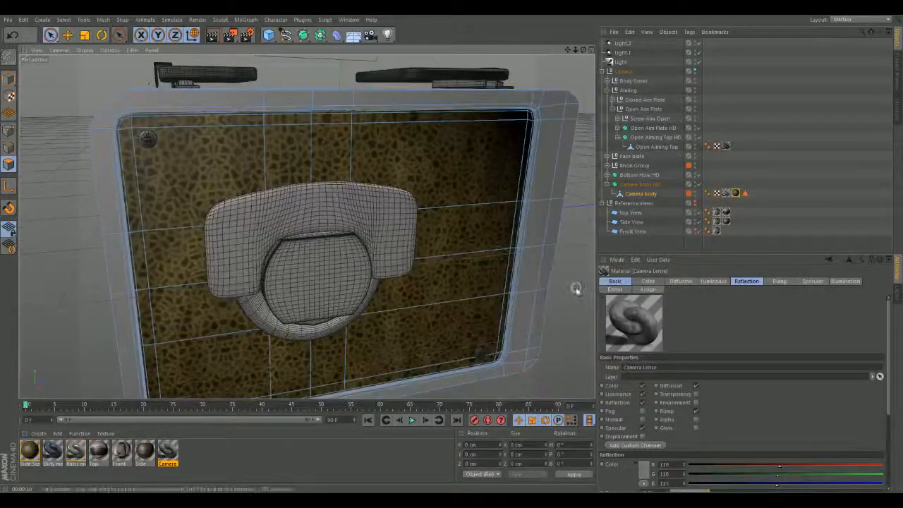
middle_click_drag(361, 293, 306, 224, "alt")
left_click_drag(306, 224, 312, 169, "alt")
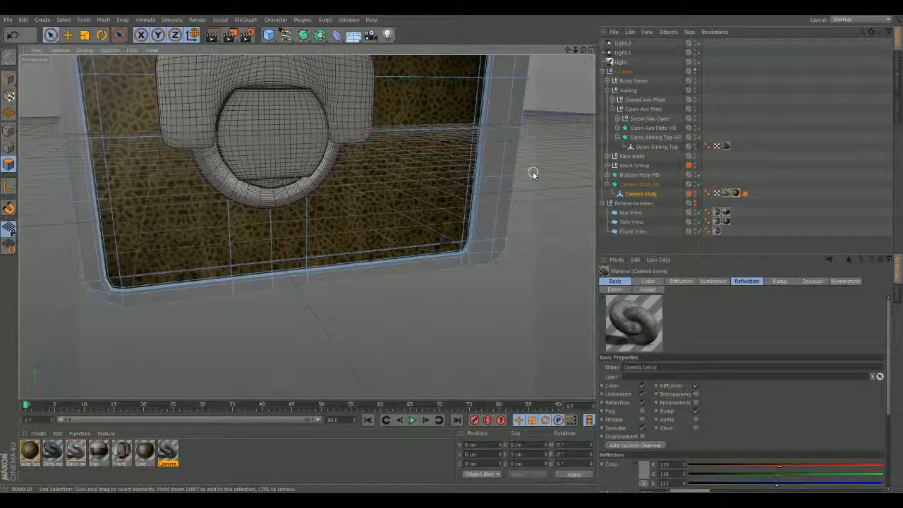
- Load the Lite metal preset Metal - Copper as a new material
left_click(216, 447)
left_click(39, 433)
mouse_move(84, 414)
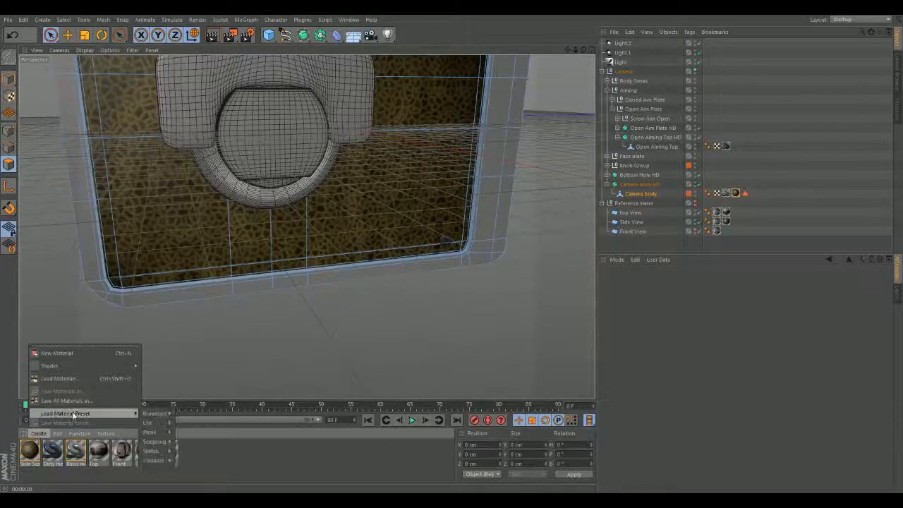
mouse_move(153, 443)
mouse_move(148, 422)
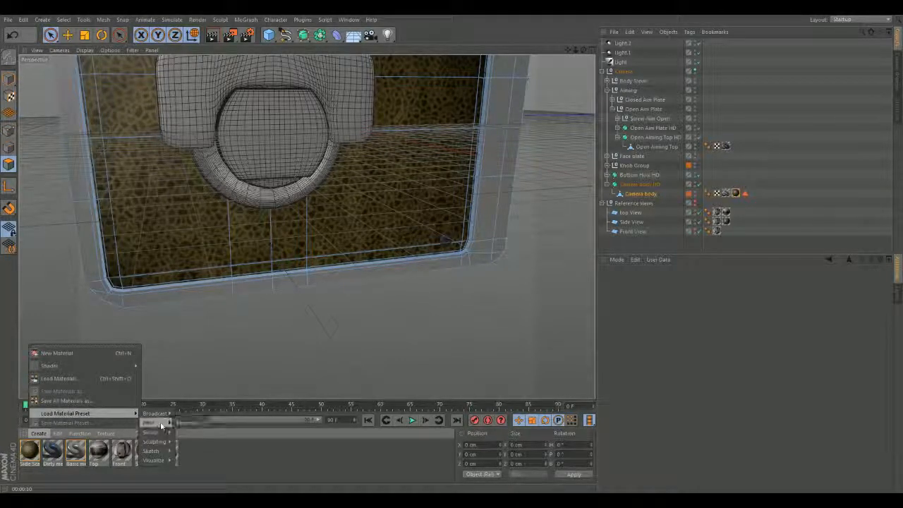
mouse_move(187, 422)
mouse_move(217, 430)
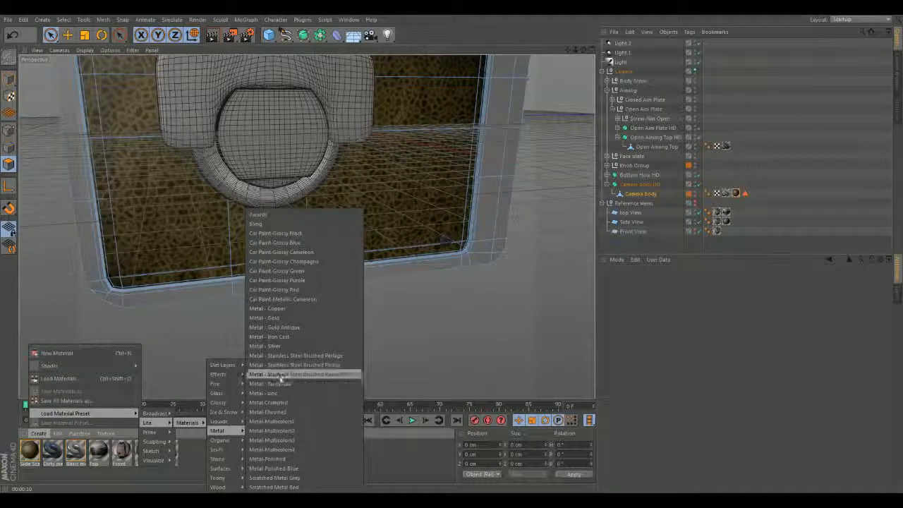
left_click(295, 311)
- Duplicate the side panel's top-left screw and move the copy sideways off the camera body
left_click_drag(411, 308, 305, 226, "alt")
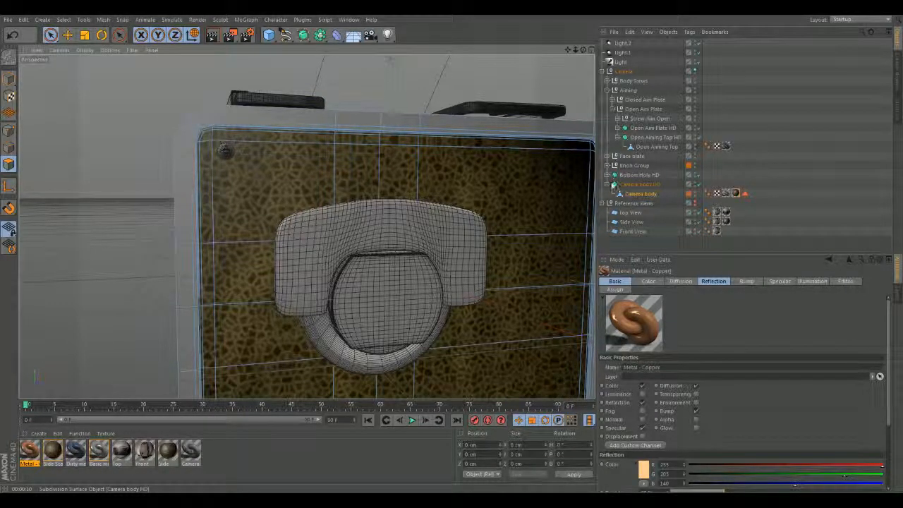
left_click(608, 184)
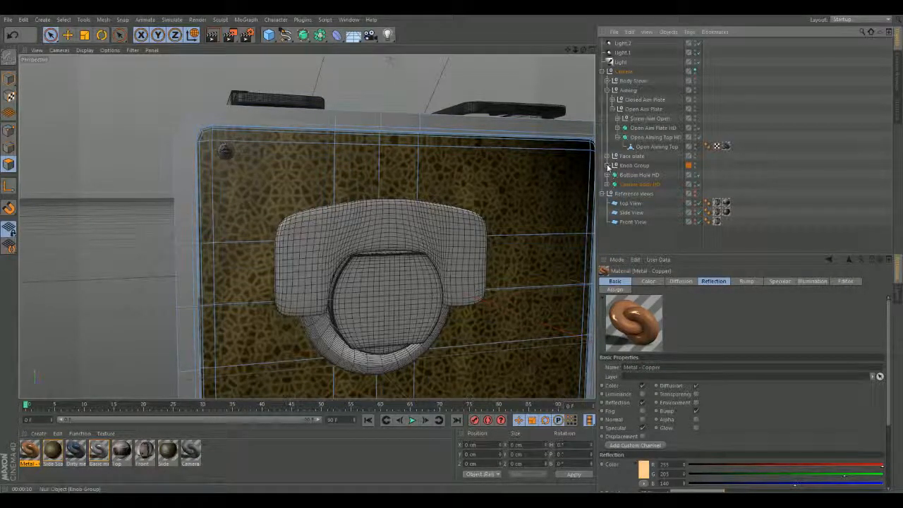
left_click(223, 153)
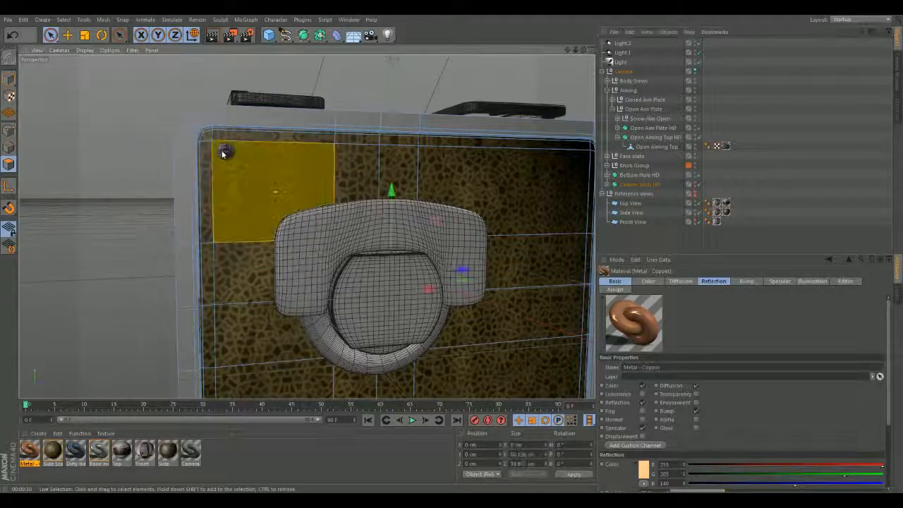
left_click(8, 78)
left_click(67, 35)
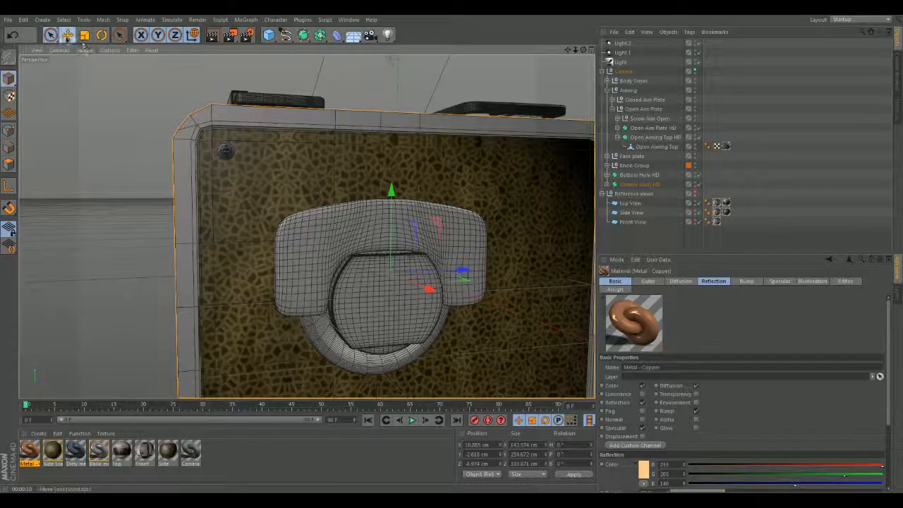
left_click(225, 152)
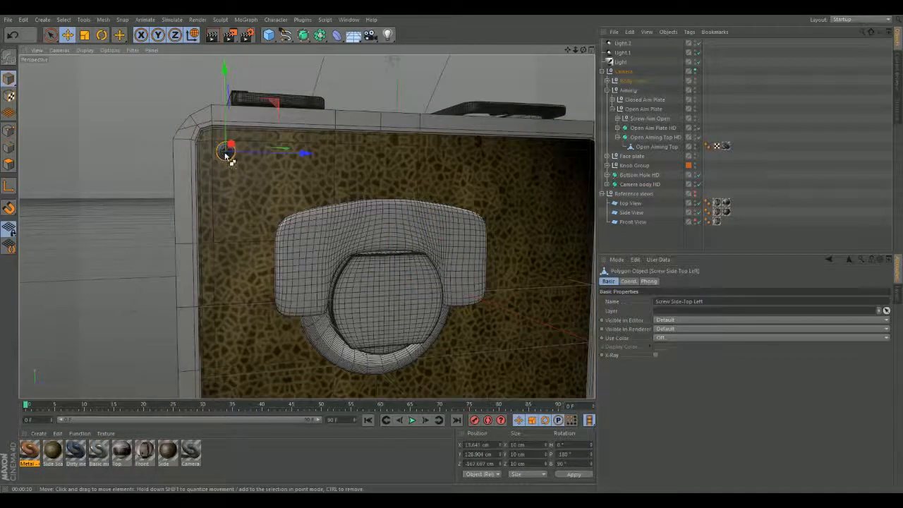
key("ctrl+v")
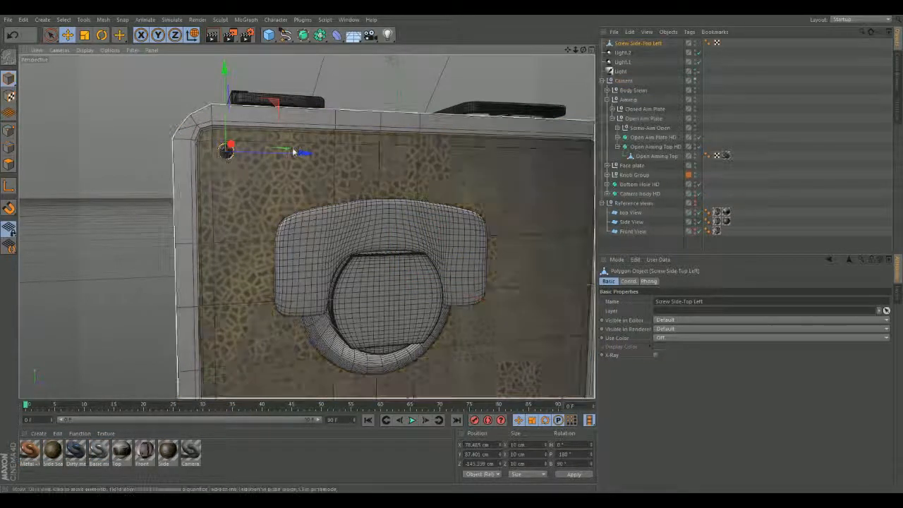
left_click_drag(303, 151, 169, 153)
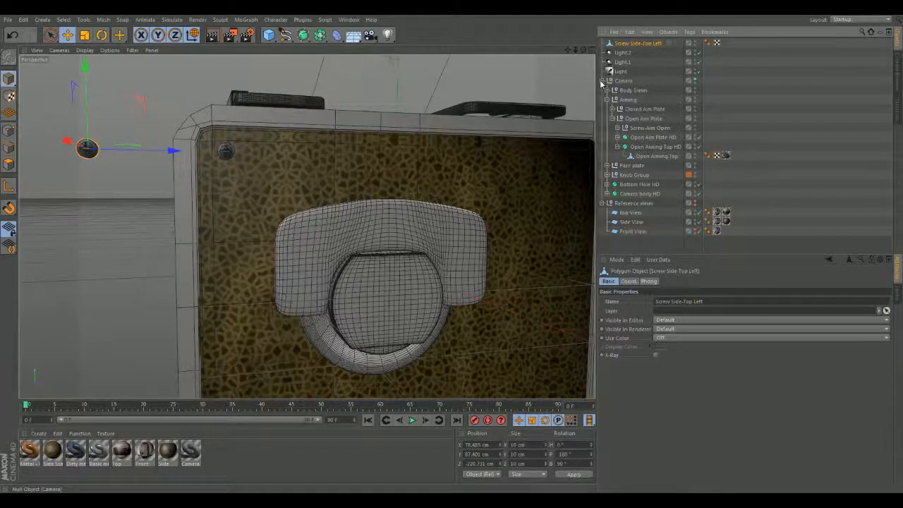
- Hide the Camera group from rendering and frame the duplicated screw up close
left_click(603, 81)
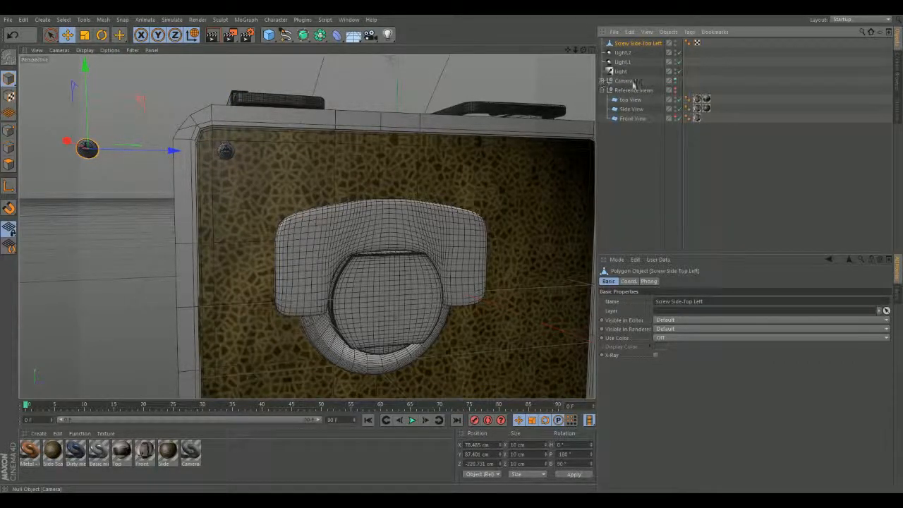
left_click(675, 81)
left_click_drag(306, 226, 353, 228, "alt")
left_click_drag(315, 271, 419, 295, "alt")
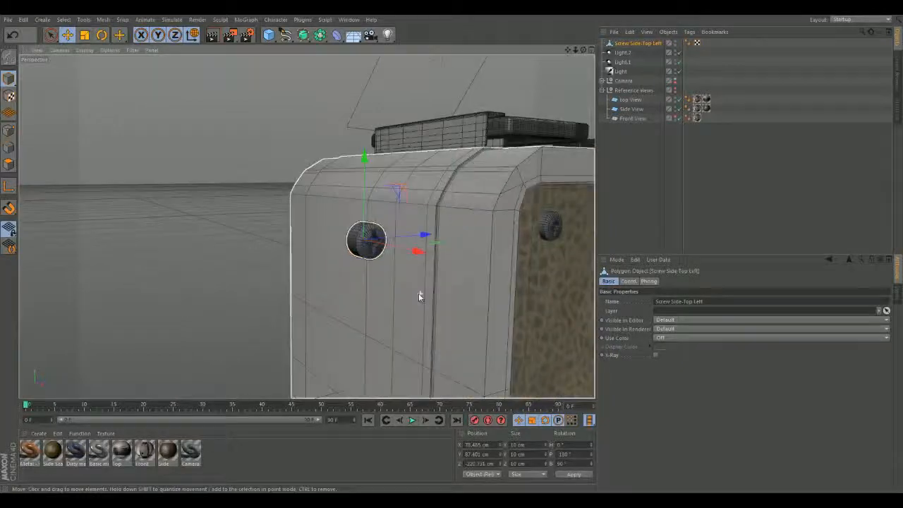
- Show an interactive render region around the duplicated screw and apply the Metal - Copper material to the copy
left_click_drag(230, 35, 289, 175)
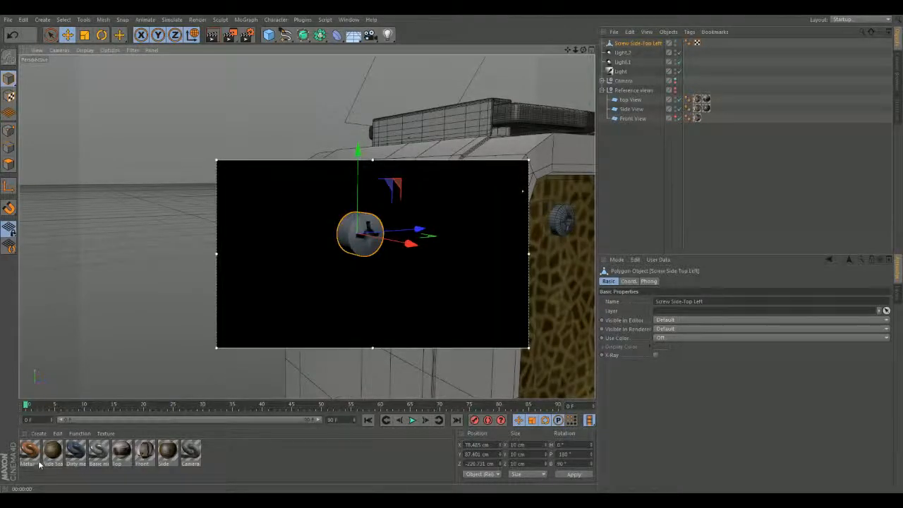
left_click_drag(31, 451, 357, 243)
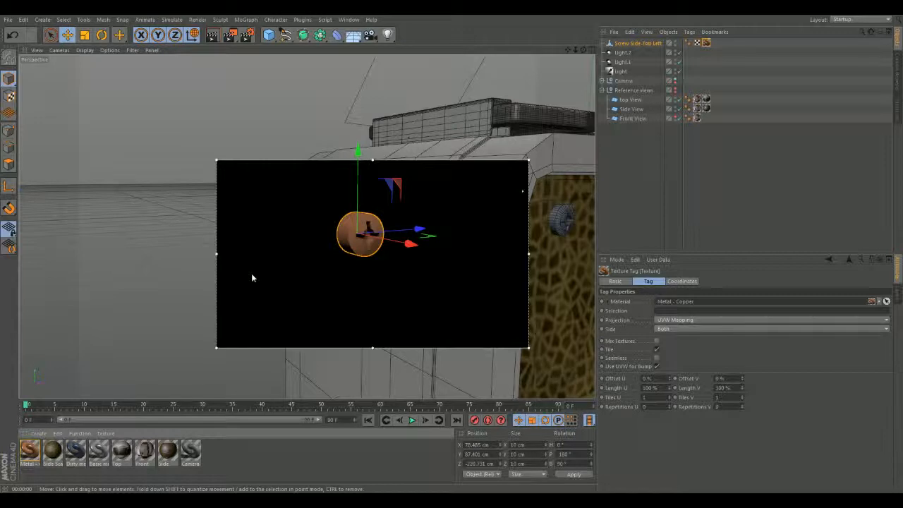
left_click(340, 229)
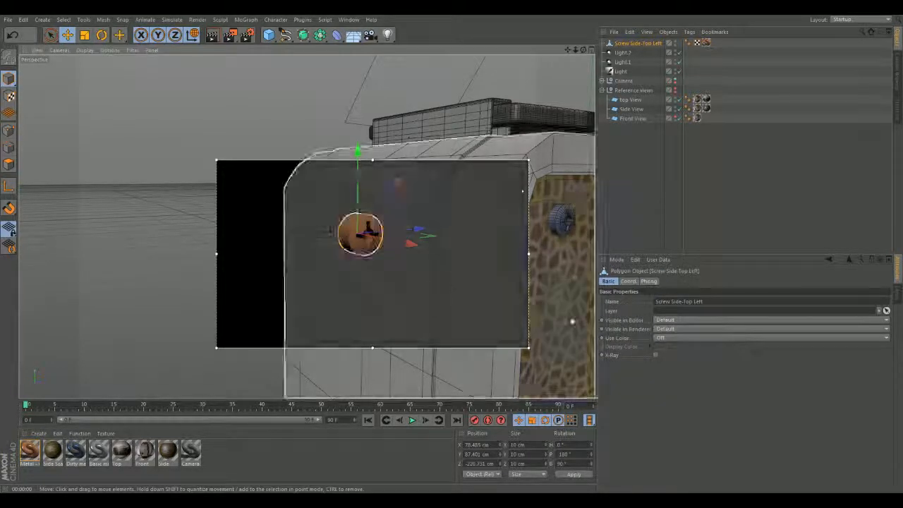
- Darken the Metal - Copper material's color to a 30% value, RGB 76, 51, 37
left_click(30, 450)
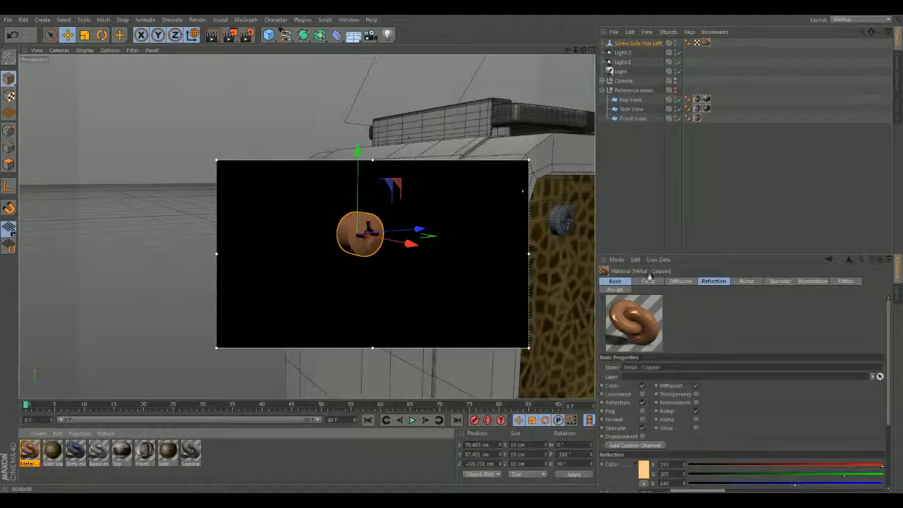
left_click(648, 281)
left_click(641, 368)
left_click_drag(698, 354, 691, 356)
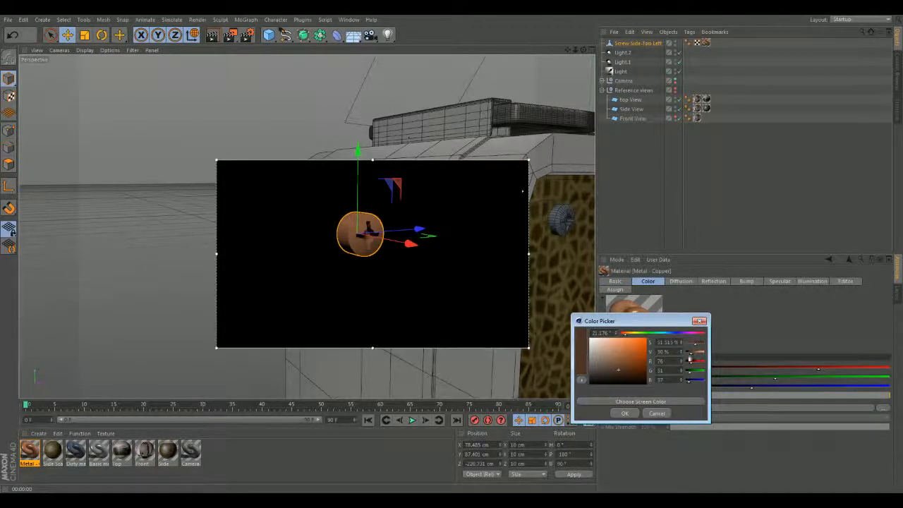
left_click(625, 414)
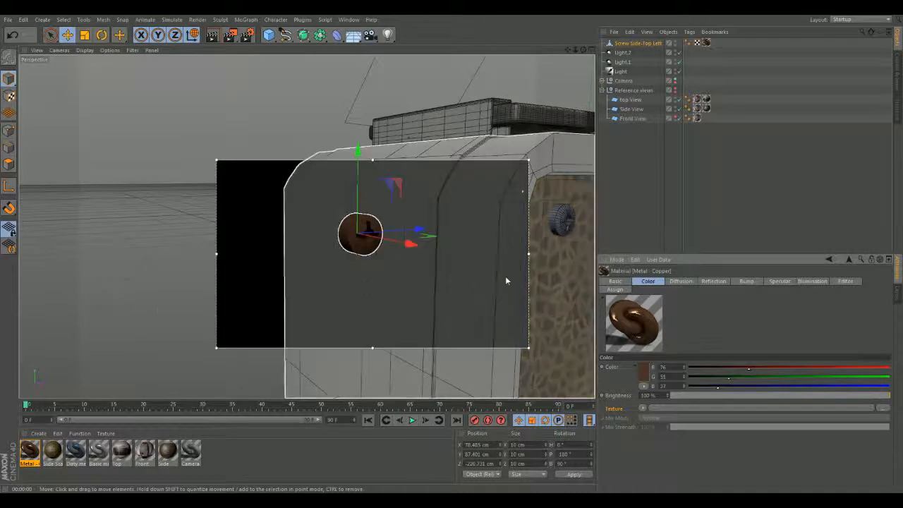
- Set the Metal - Copper reflection color to a brown with a 59% value, RGB 150, 100, 72
left_click(714, 281)
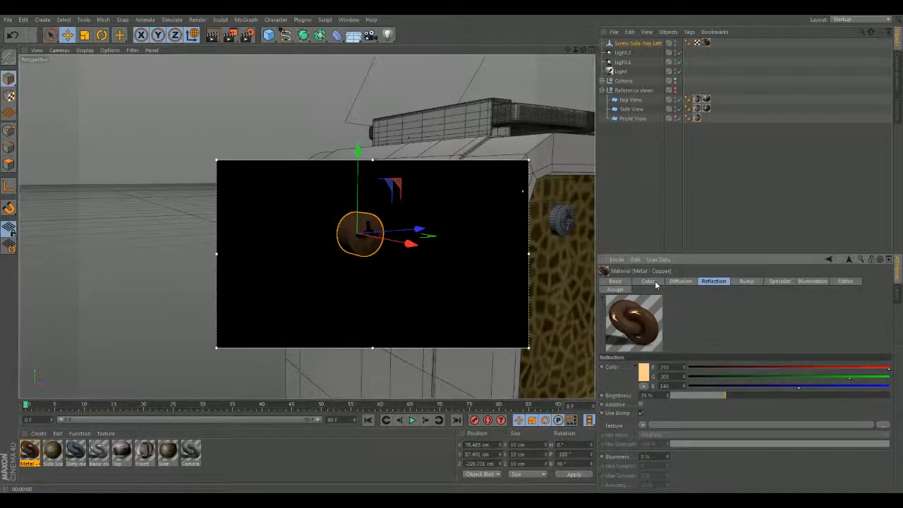
left_click(653, 282, "shift")
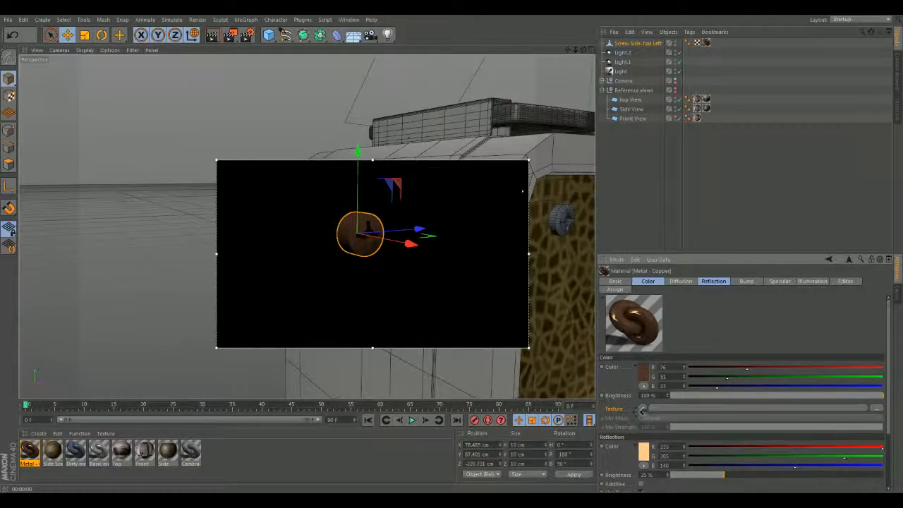
left_click(645, 452)
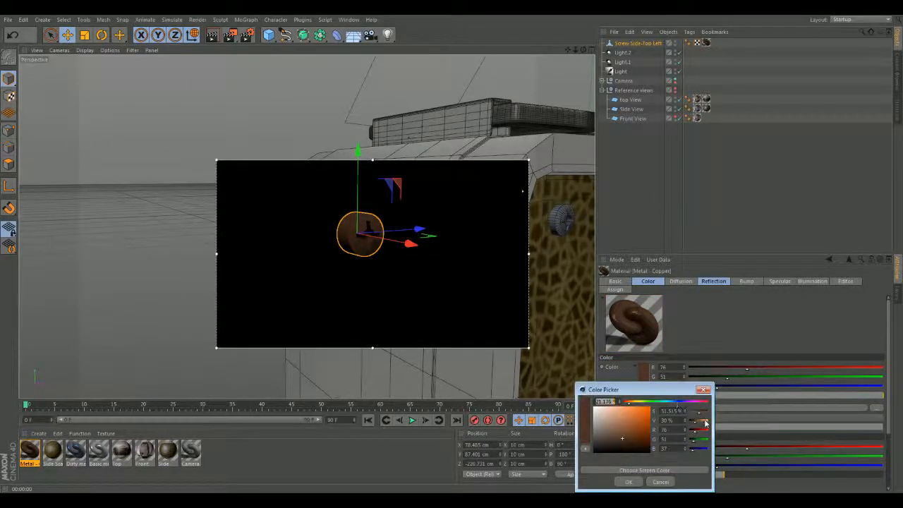
left_click_drag(702, 424, 703, 425)
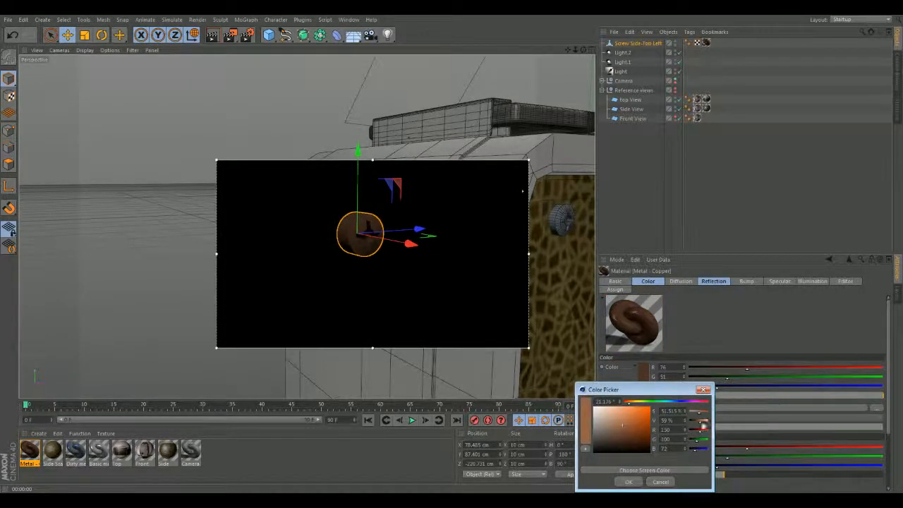
left_click(620, 481)
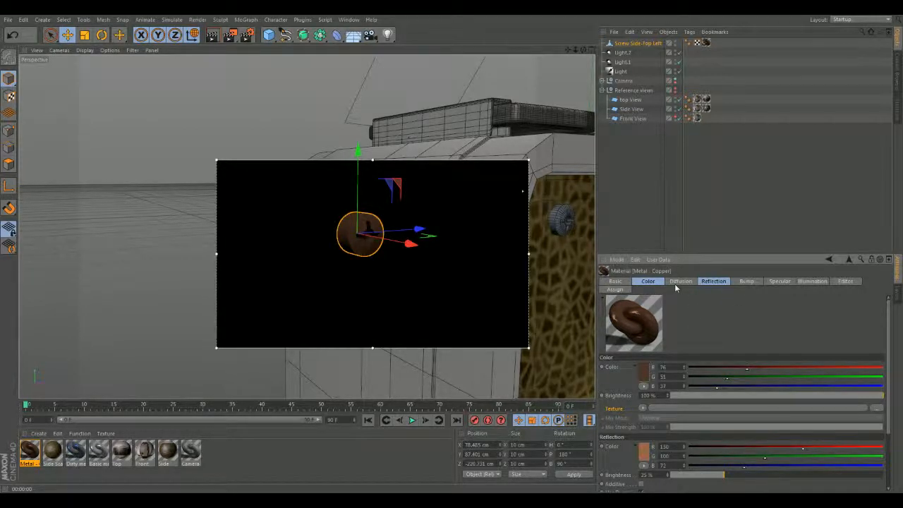
left_click(677, 283)
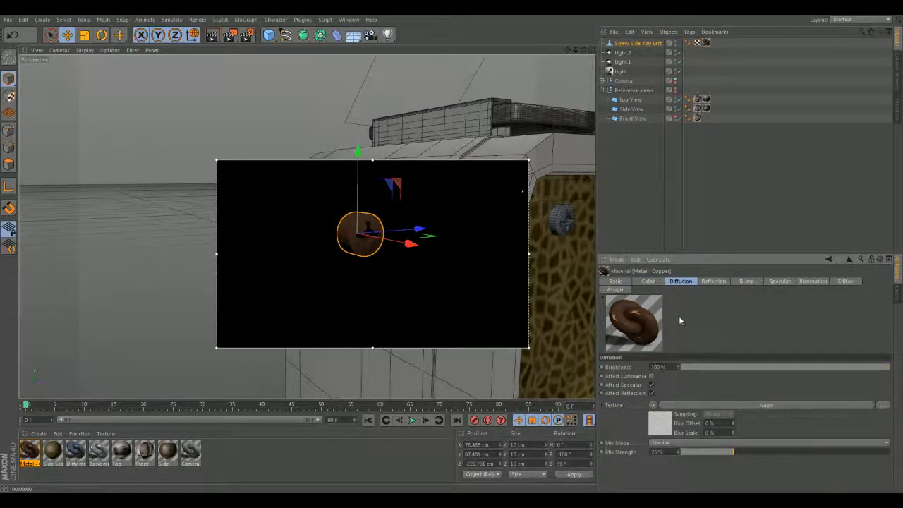
- Delete the duplicated test screw and turn off the interactive render region
left_click(177, 292)
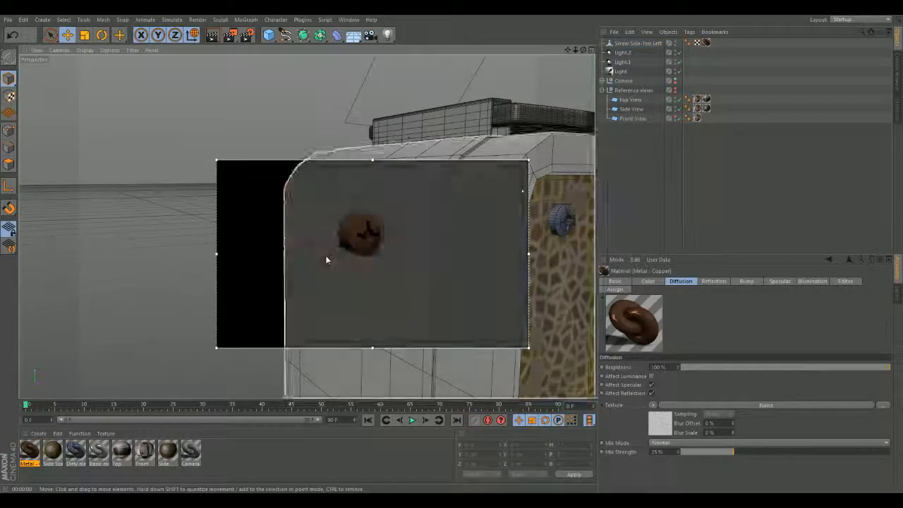
left_click(362, 236)
key("Delete")
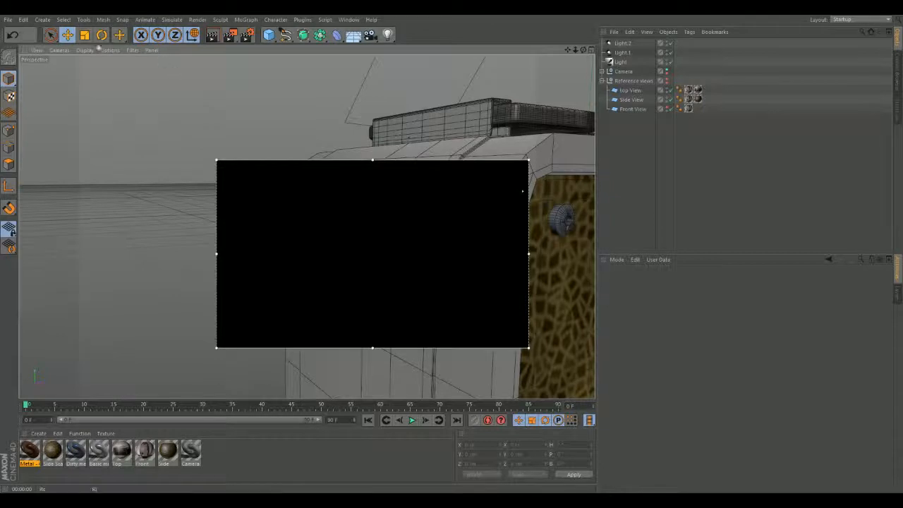
left_click_drag(234, 39, 262, 177)
- Apply the Metal - Copper material to the small screws on the camera's body
middle_click_drag(270, 196, 146, 177, "alt")
left_click_drag(146, 177, 67, 179, "alt")
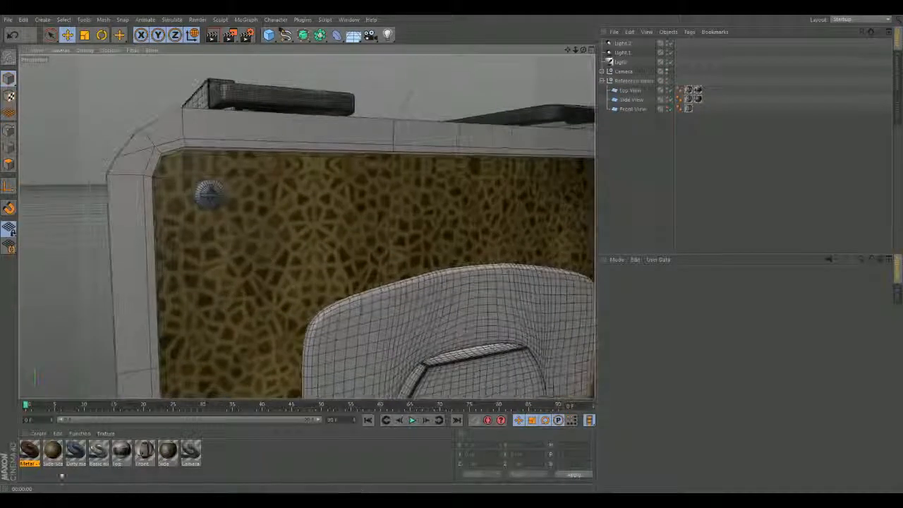
left_click(27, 460)
left_click_drag(26, 459, 207, 197)
middle_click_drag(357, 245, 306, 227, "alt")
left_click_drag(27, 455, 290, 264)
middle_click_drag(472, 71, 444, 192, "alt")
left_click_drag(444, 191, 200, 216, "alt")
left_click_drag(26, 455, 305, 228)
scroll(204, 282, "down", 3)
left_click_drag(204, 282, 331, 278, "alt")
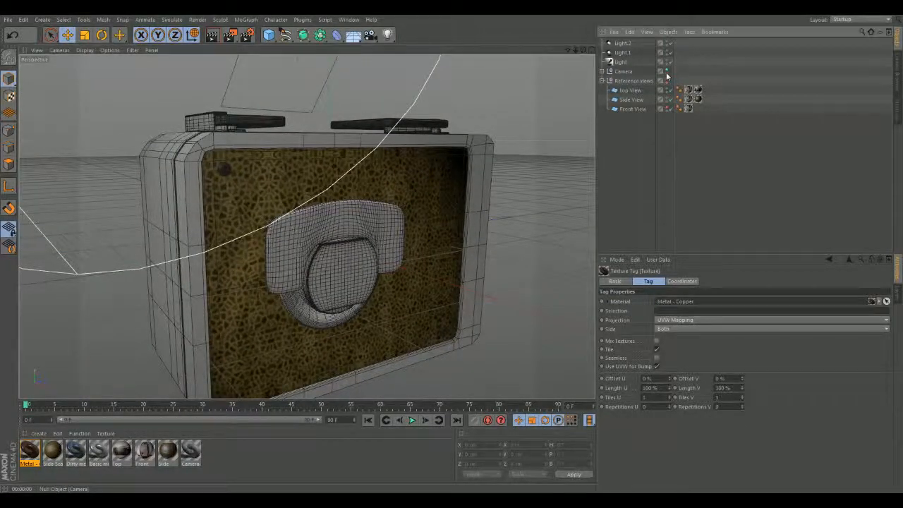
- Turn on the interactive render region and fit it over the upper-left corner of the side panel, around the screw
left_click_drag(585, 176, 555, 152, "alt")
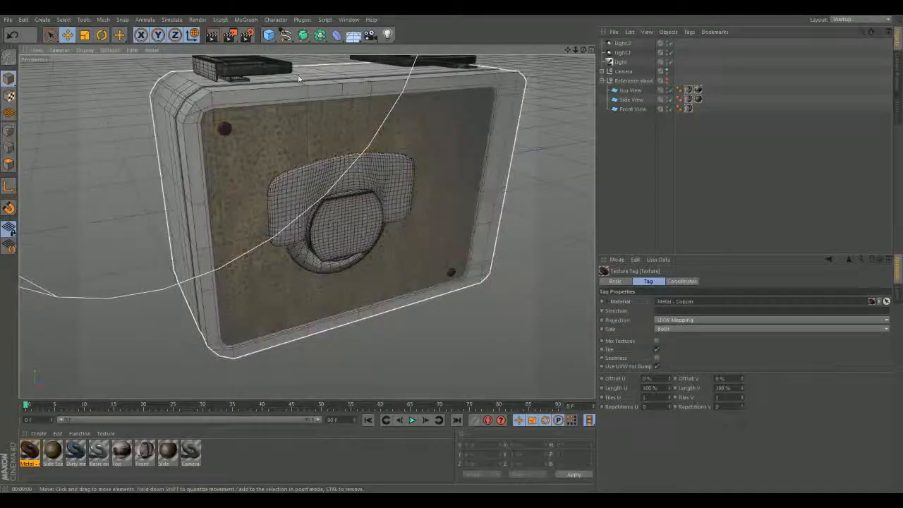
left_click(213, 35)
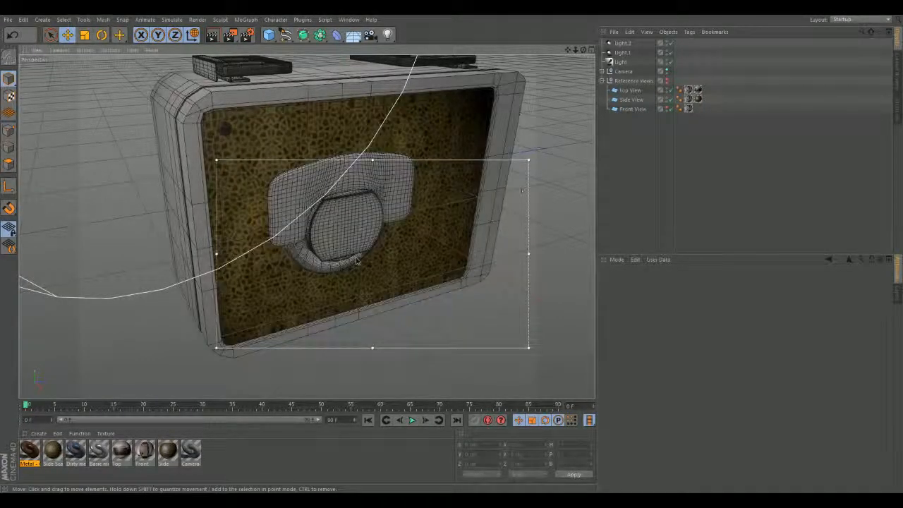
left_click_drag(222, 161, 145, 81)
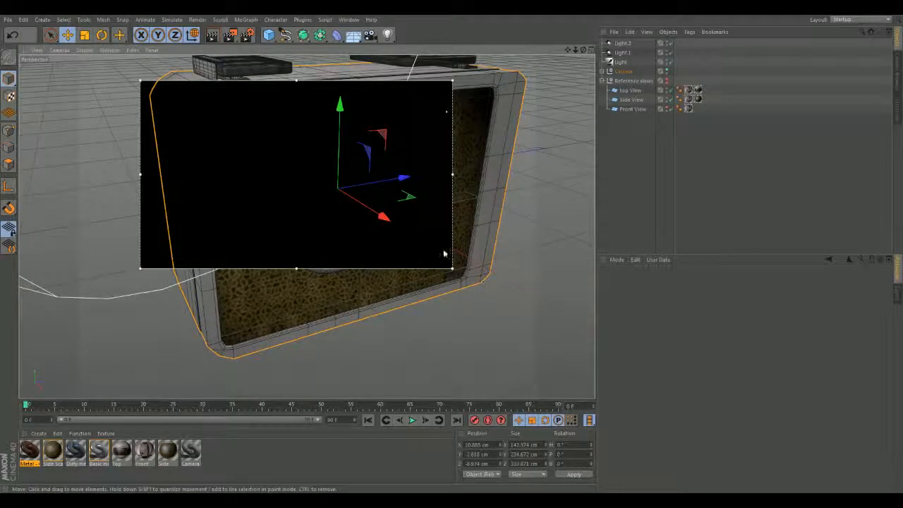
left_click_drag(454, 268, 288, 218)
- Desaturate the Metal - Copper material's color to a grayish brown, RGB 76, 66, 61
left_click(29, 452)
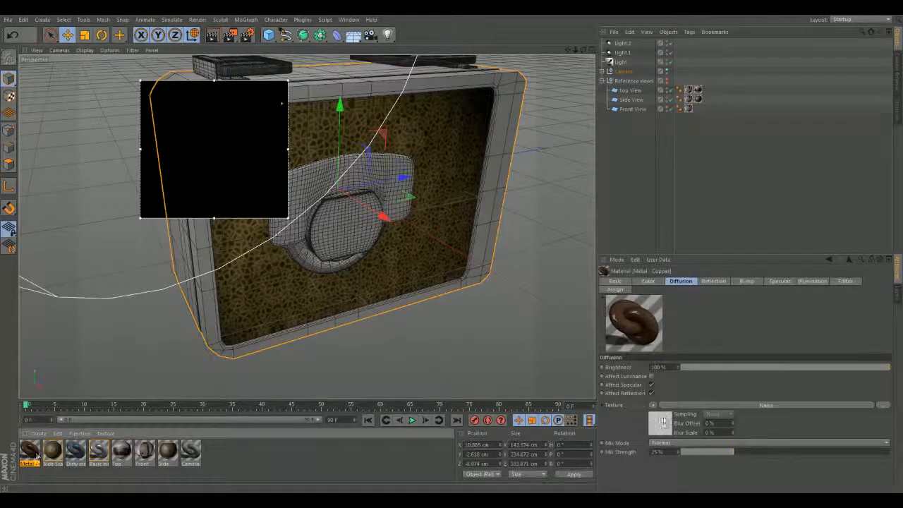
left_click(647, 281)
left_click(640, 376)
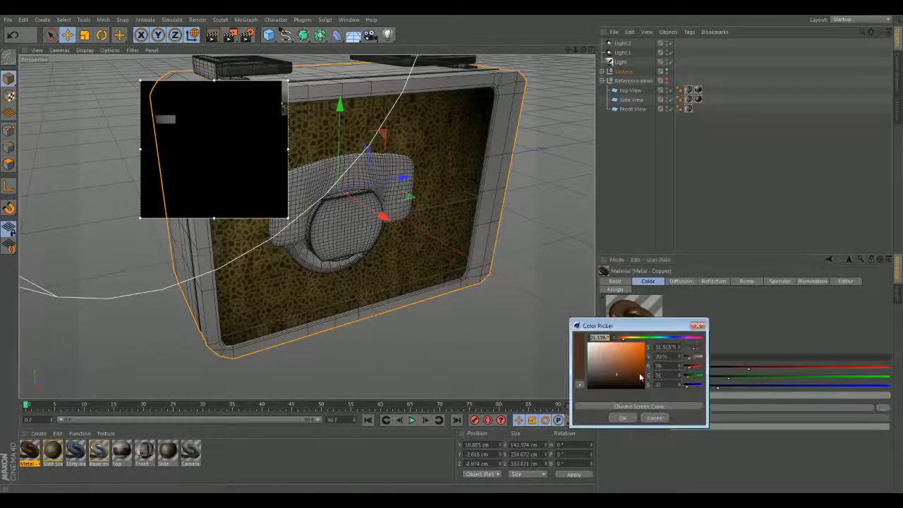
left_click(693, 350)
left_click_drag(692, 351, 691, 353)
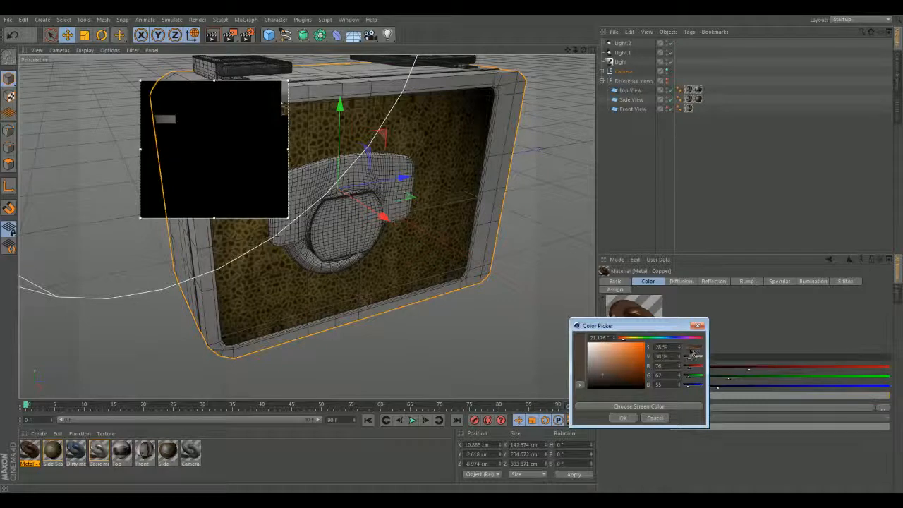
left_click(630, 417)
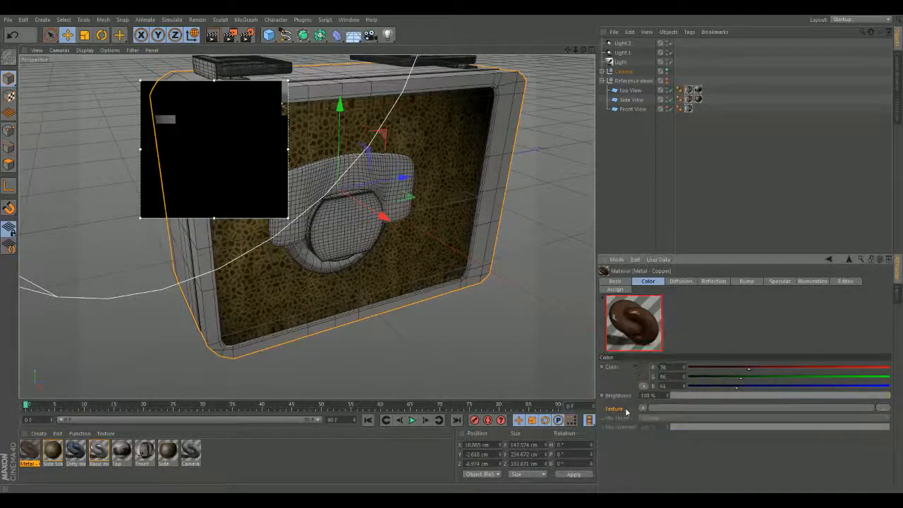
- Try a Layer shader as the color texture of the Metal - Copper material
left_click(414, 360)
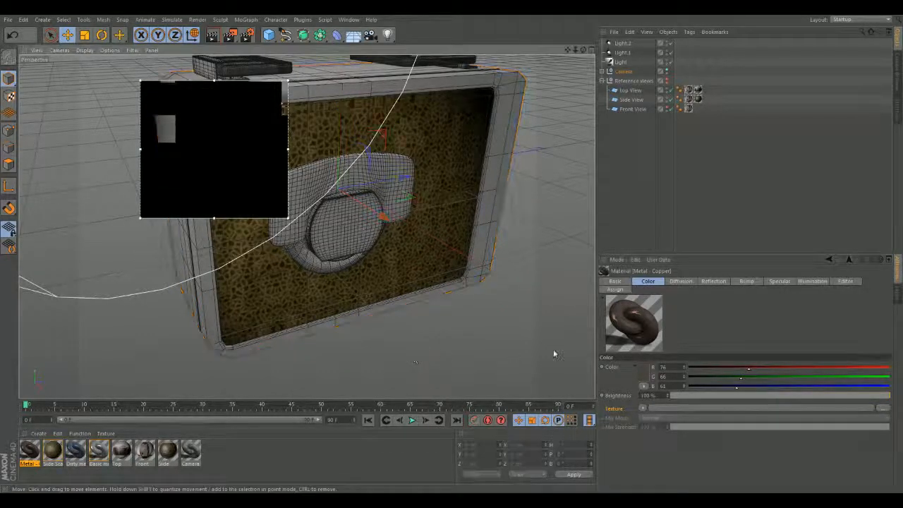
left_click(642, 409)
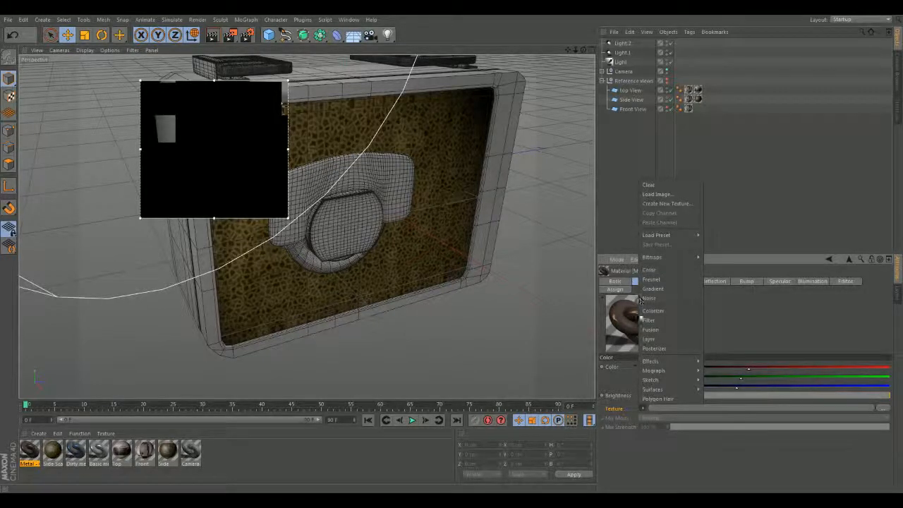
left_click(650, 339)
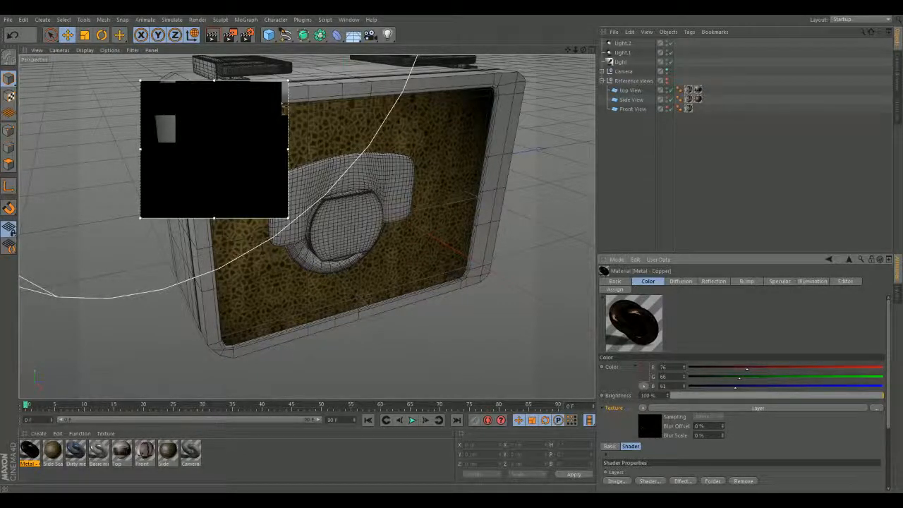
scroll(720, 434, "down", 3)
scroll(738, 426, "up", 2)
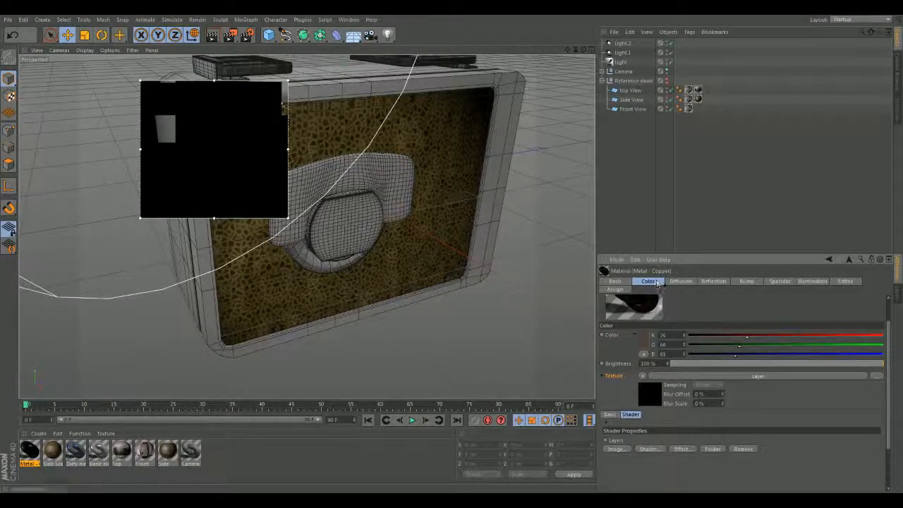
- Try a Rust shader as the Metal - Copper color texture, with its mix mode set to Add
left_click(644, 378)
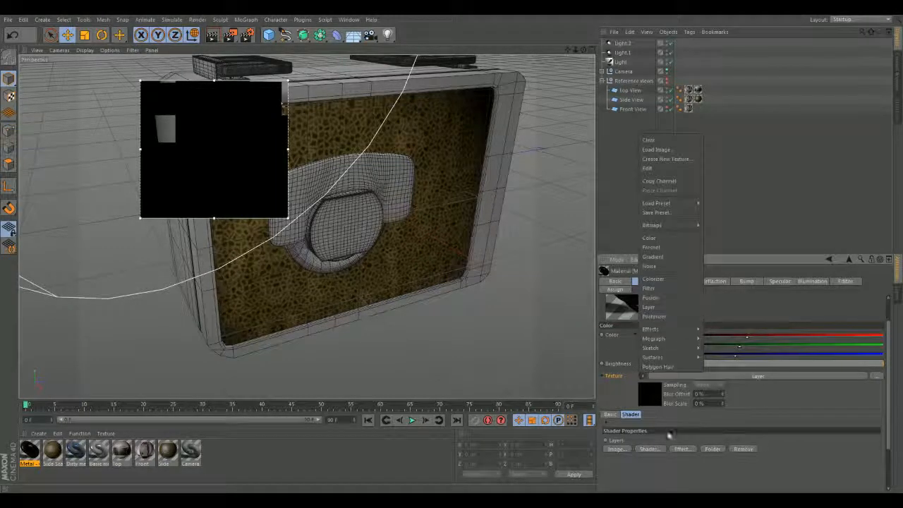
mouse_move(689, 355)
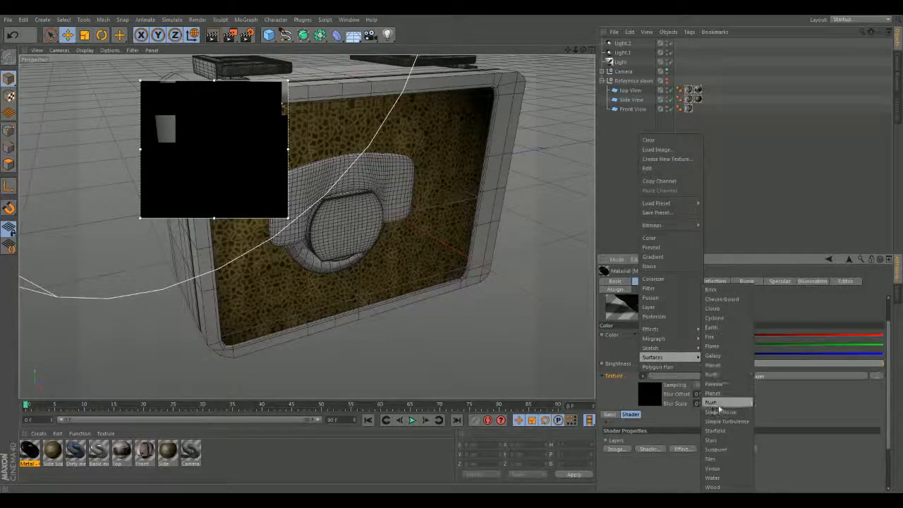
left_click(713, 402)
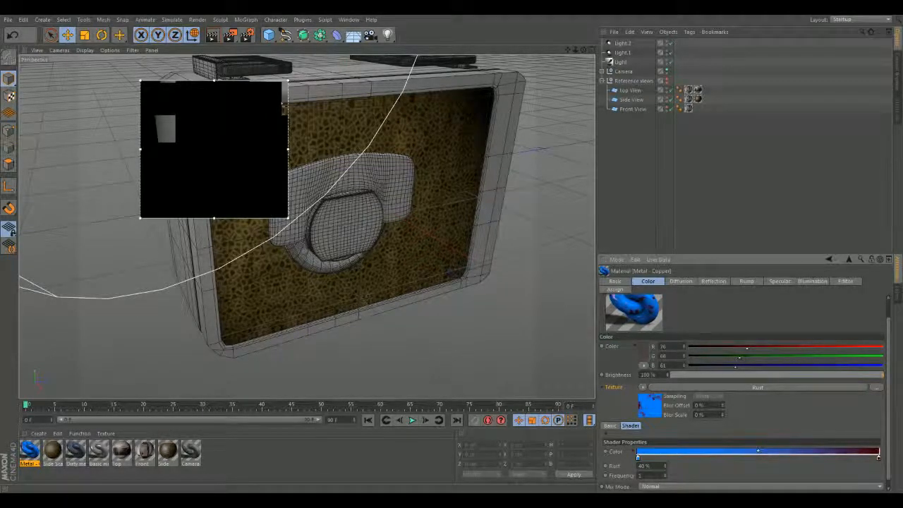
left_click(722, 487)
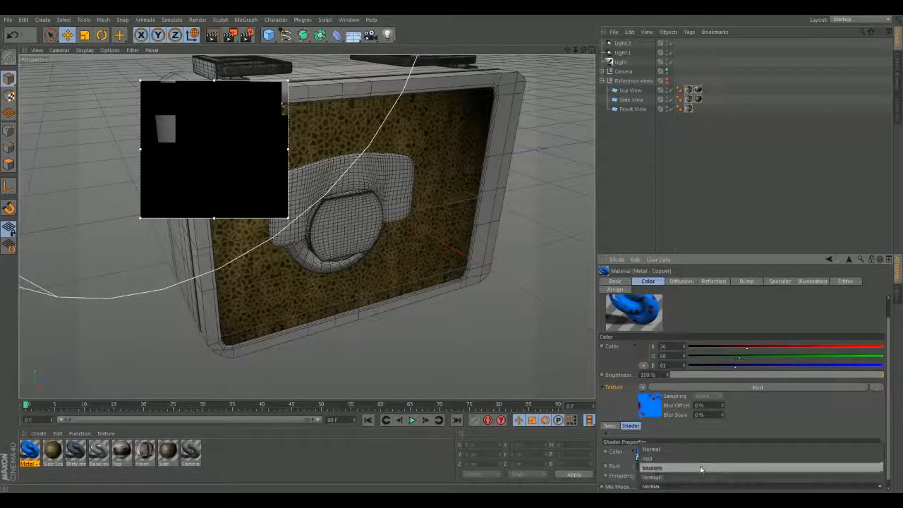
left_click(700, 458)
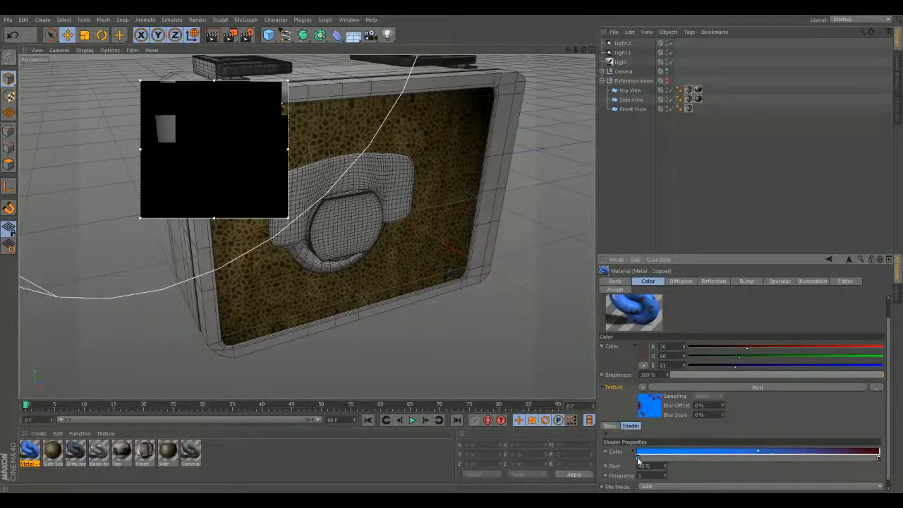
- Cancel recoloring the rust gradient's blue end and reset the Metal - Copper color texture to its default
double_click(638, 456)
left_click_drag(633, 384, 761, 370)
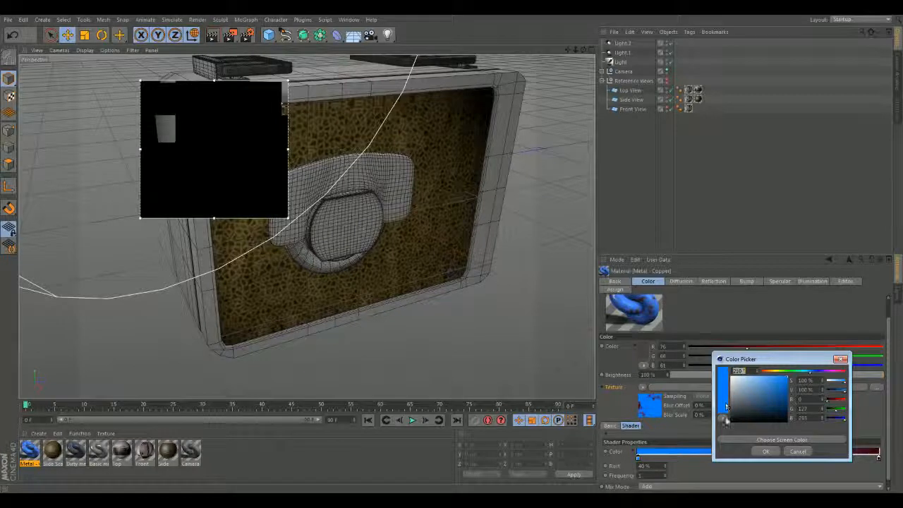
left_click(799, 451)
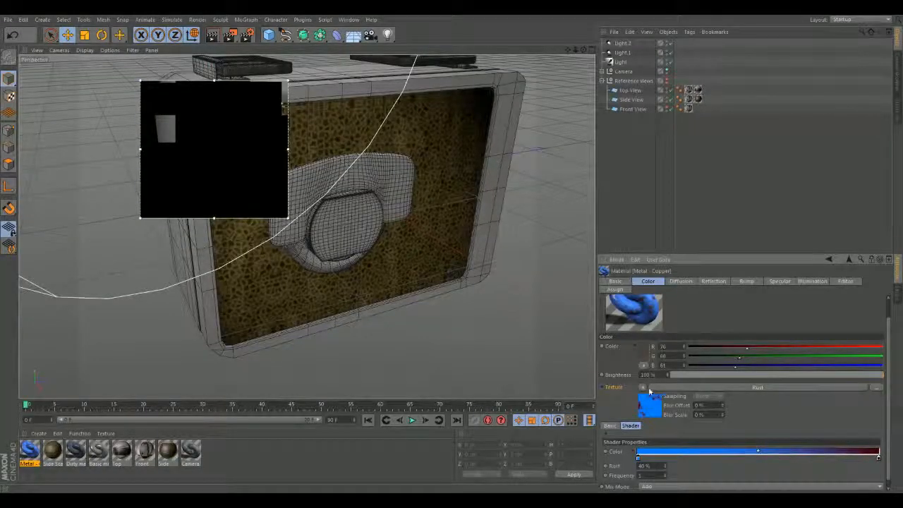
right_click(616, 388)
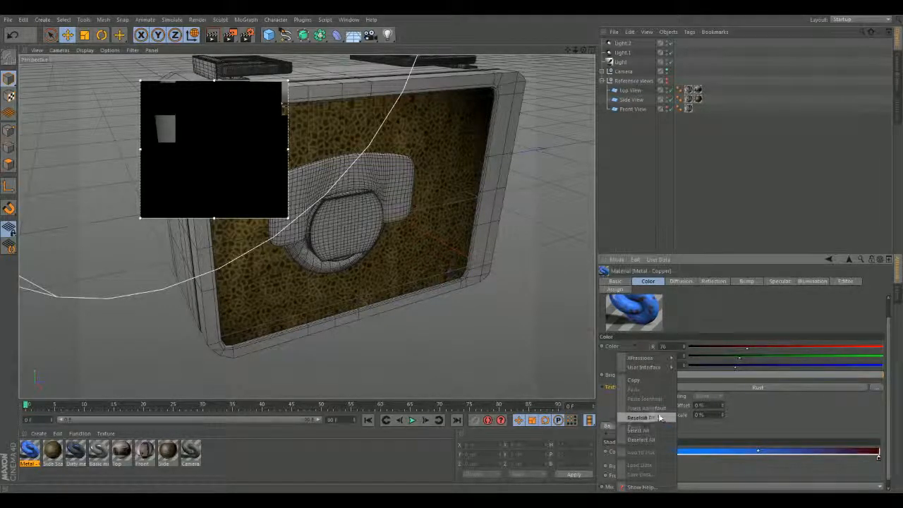
left_click(657, 409)
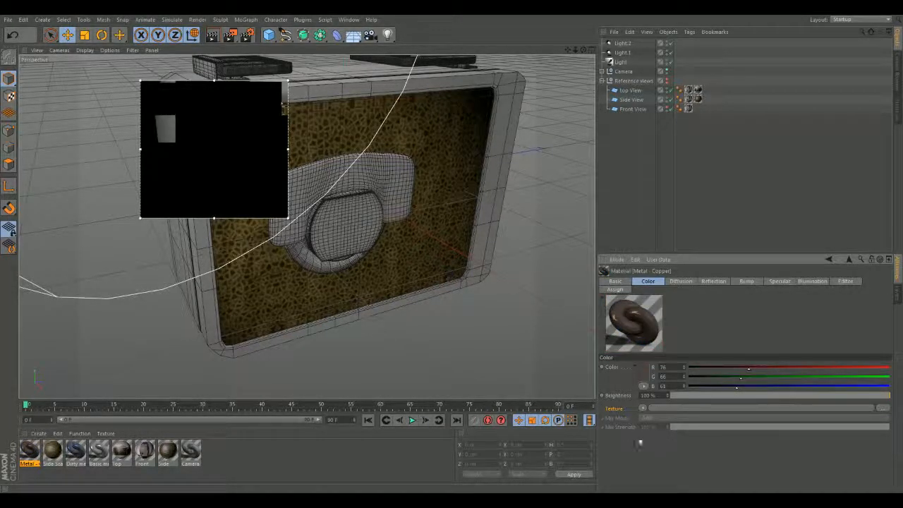
- Render the viewport close up to examine the copper screw in the upper-left corner of the side panel
left_click_drag(496, 323, 389, 331, "alt")
scroll(389, 329, "up", 4)
middle_click_drag(306, 228, 321, 343, "alt")
scroll(266, 302, "up", 2)
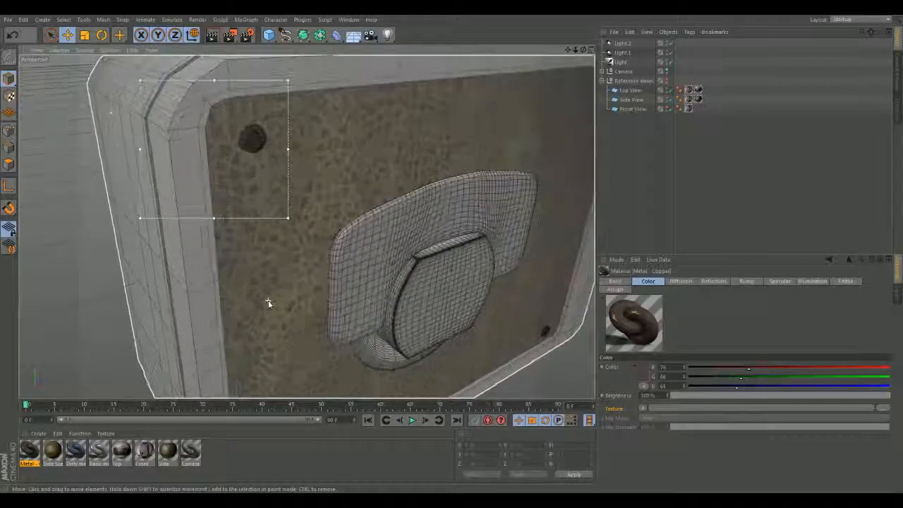
left_click(330, 277)
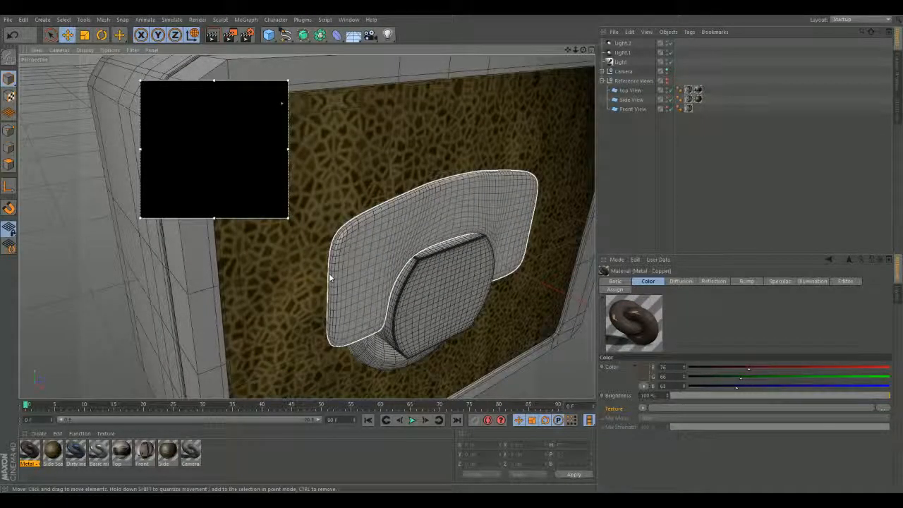
left_click(197, 137)
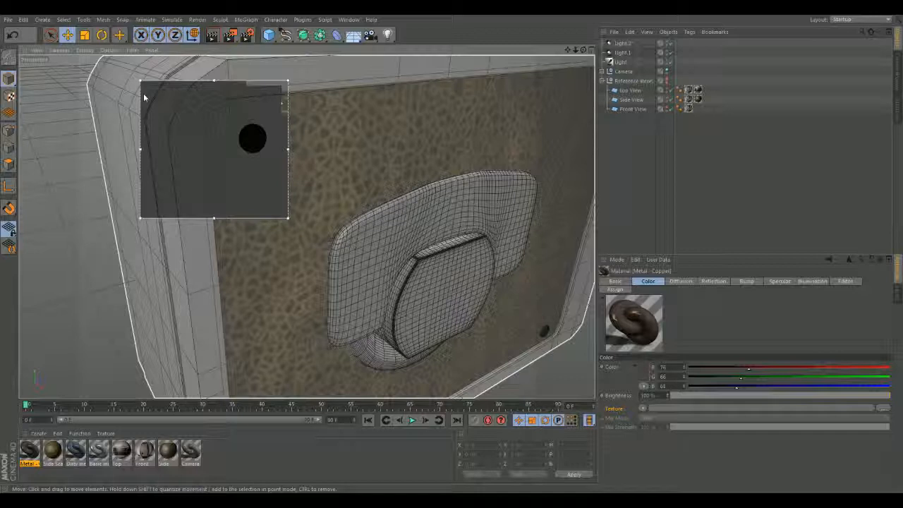
left_click(215, 38)
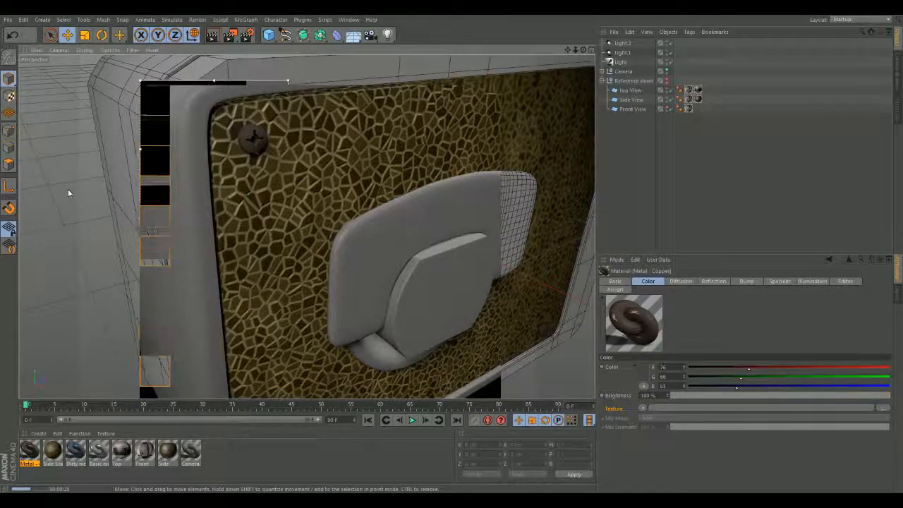
- Turn off the interactive render region over the camera's side
left_click_drag(68, 188, 150, 109, "alt")
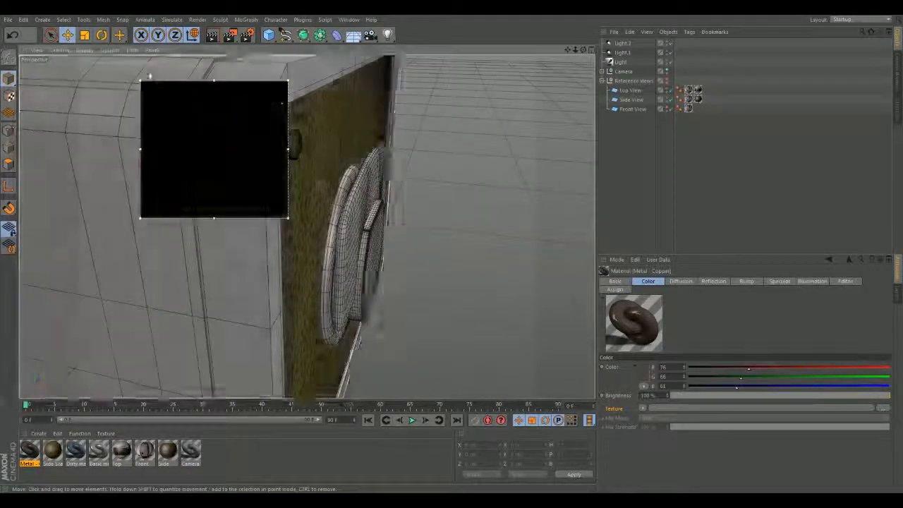
left_click(230, 34)
left_click(290, 176)
- Move Screw Side-Top Left and Screw Side-Bottom Right together along the X axis into the side panel, to about 78 cm
left_click(293, 141)
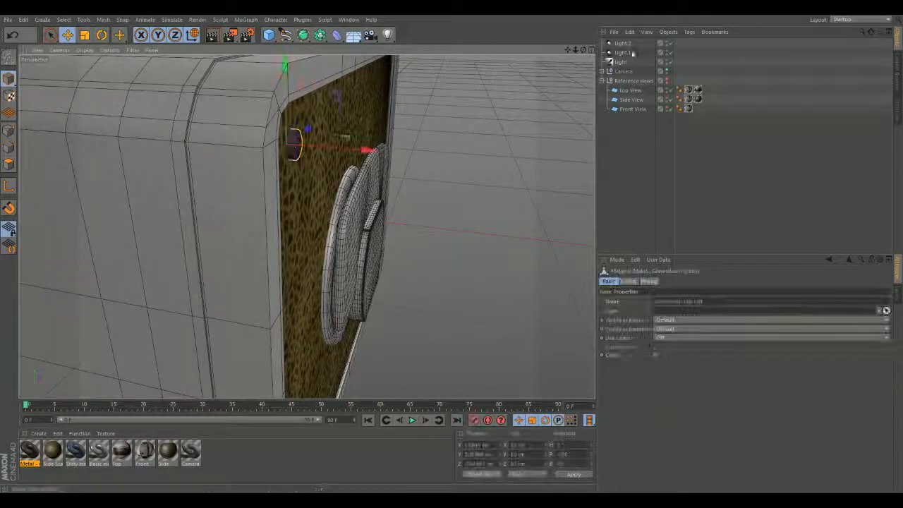
left_click(602, 71)
left_click(606, 81)
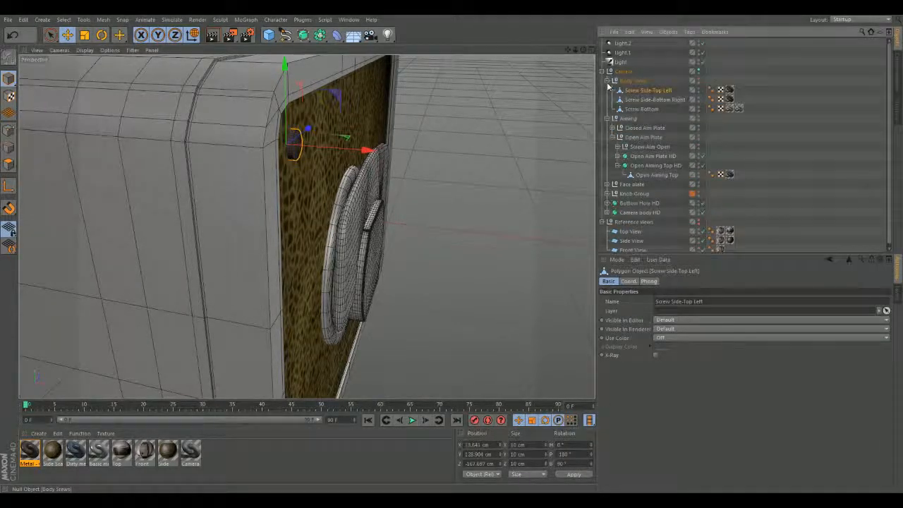
left_click(634, 101, "ctrl")
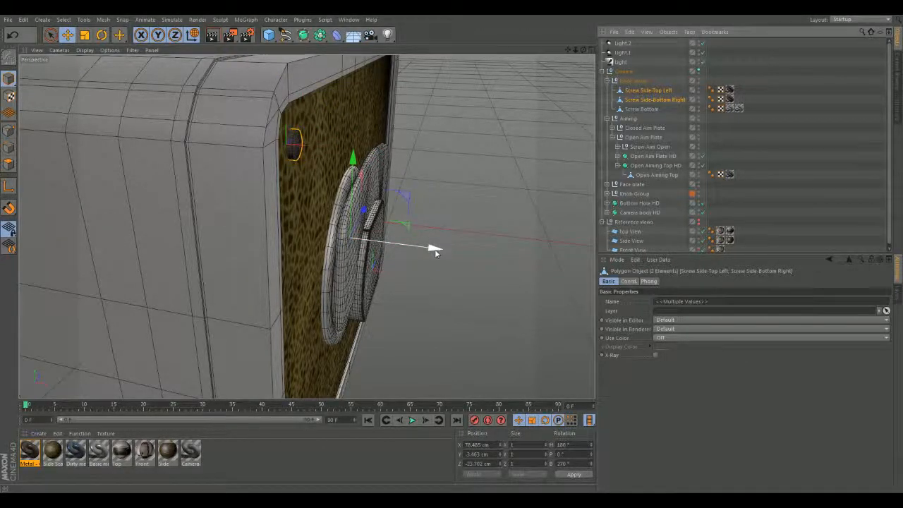
left_click_drag(435, 252, 432, 251)
left_click_drag(307, 227, 306, 225, "alt")
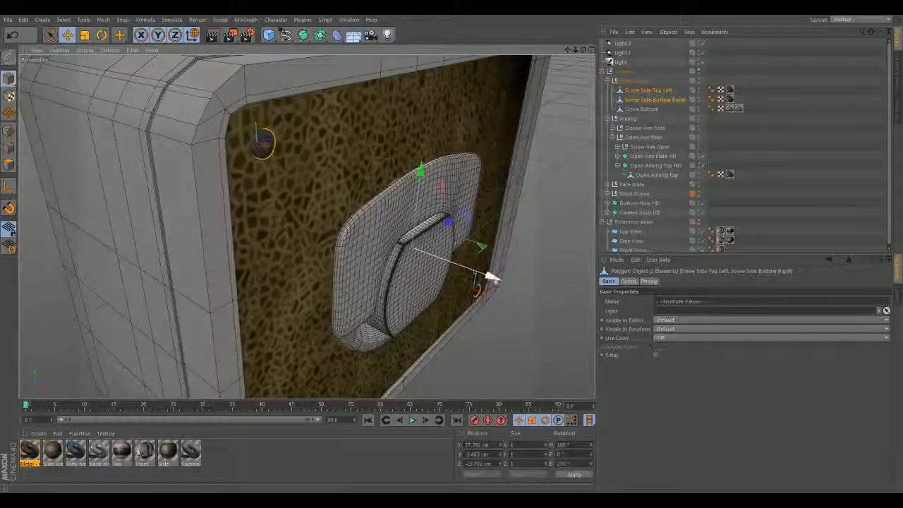
left_click_drag(496, 281, 497, 281)
scroll(273, 234, "up", 3)
left_click_drag(273, 233, 333, 264, "alt")
scroll(318, 266, "up", 1)
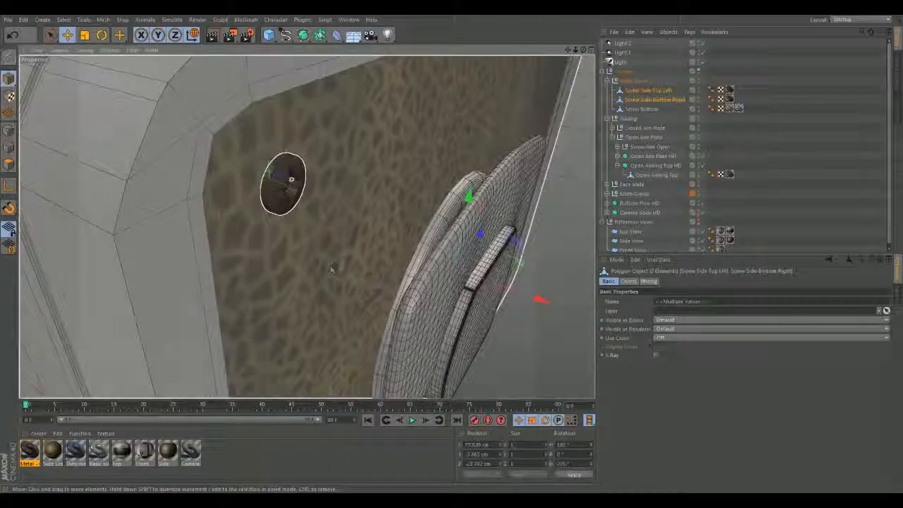
left_click_drag(538, 304, 539, 303)
- Scale both side screws down along the X axis so their heads are flatter
left_click_drag(344, 270, 343, 271, "alt")
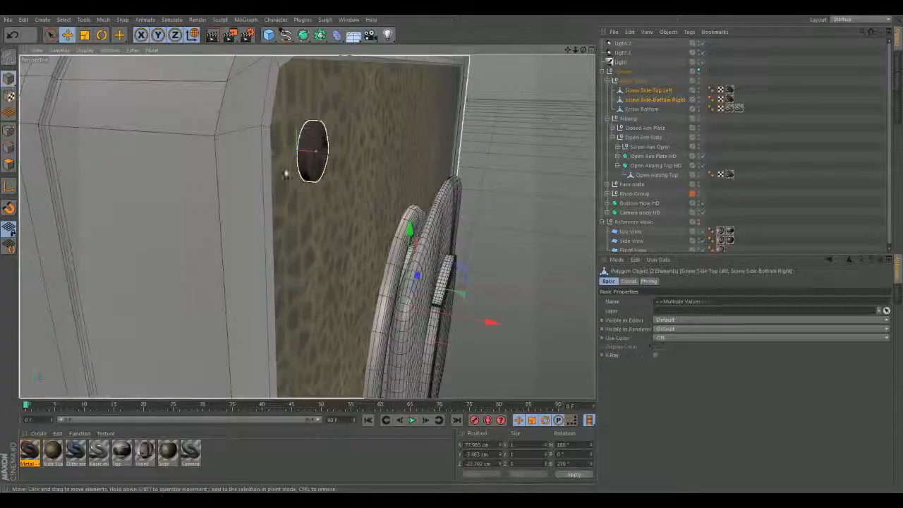
left_click(84, 34)
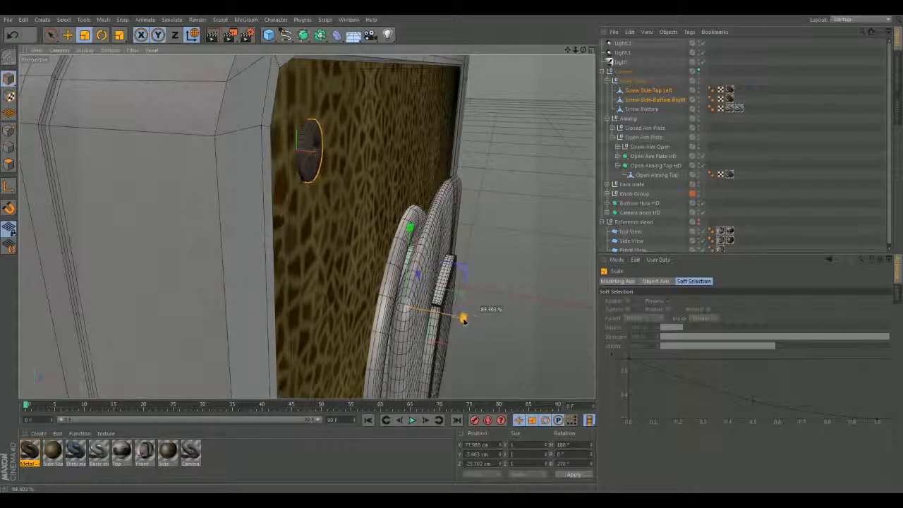
left_click_drag(458, 321, 458, 322)
left_click_drag(399, 233, 399, 233, "alt")
right_click_drag(400, 233, 299, 225, "alt")
- Nudge both side screws slightly outward along the X axis, to about 78.04 cm
left_click_drag(242, 230, 314, 227, "alt")
key("e")
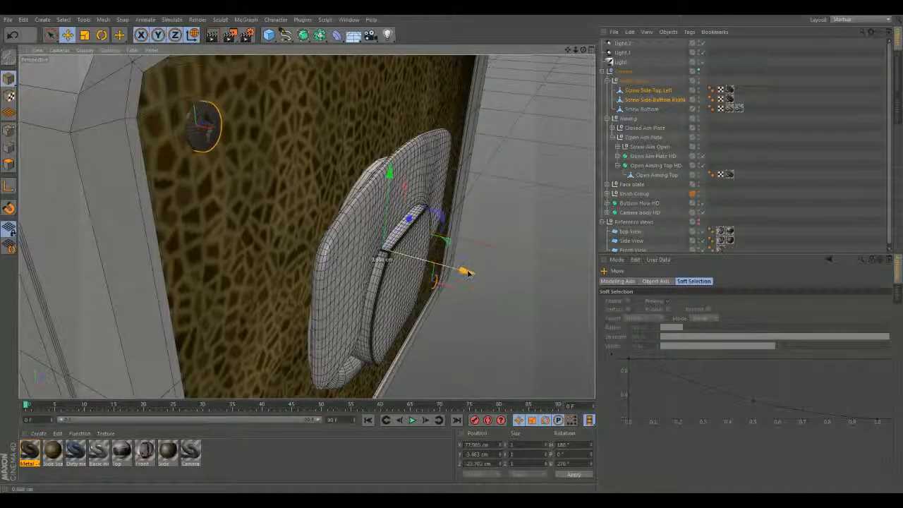
left_click_drag(469, 275, 466, 274)
left_click_drag(424, 244, 384, 275, "alt")
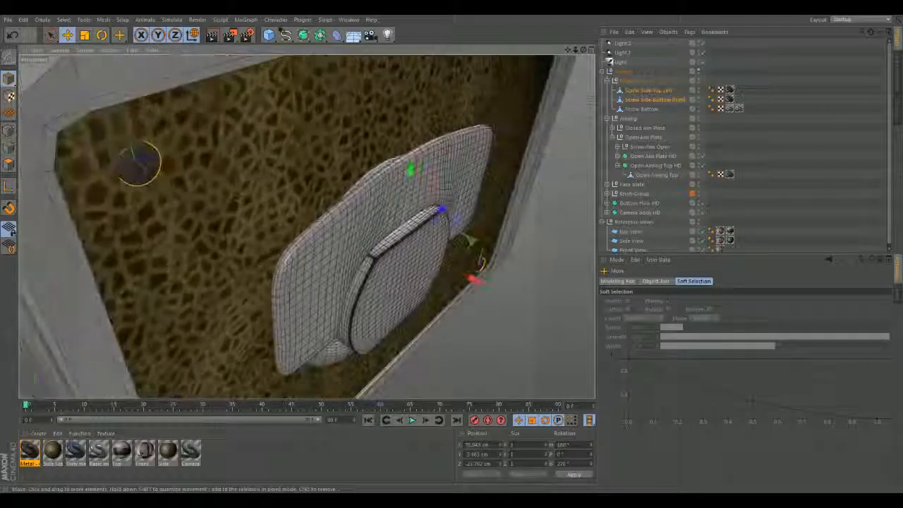
- Flatten both side screws further by scaling them down again along the X axis
middle_click_drag(384, 247, 441, 269, "alt")
scroll(228, 179, "up", 5)
scroll(308, 235, "up", 3)
left_click_drag(299, 236, 373, 256, "alt")
key("t")
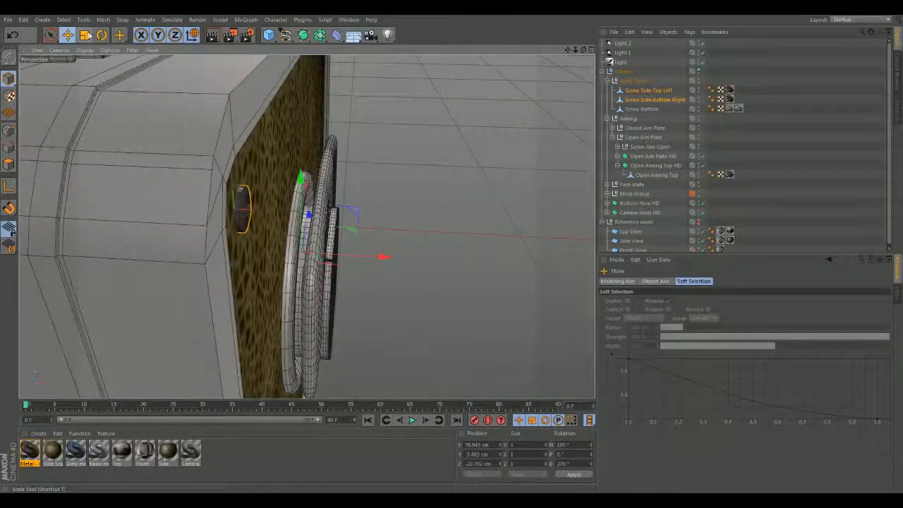
left_click_drag(386, 257, 355, 264)
- Adjust the depth of both flattened side screws along the X axis so they sit on the side panel
left_click_drag(355, 264, 123, 203, "alt")
middle_click_drag(123, 204, 248, 236, "alt")
scroll(248, 235, "up", 2)
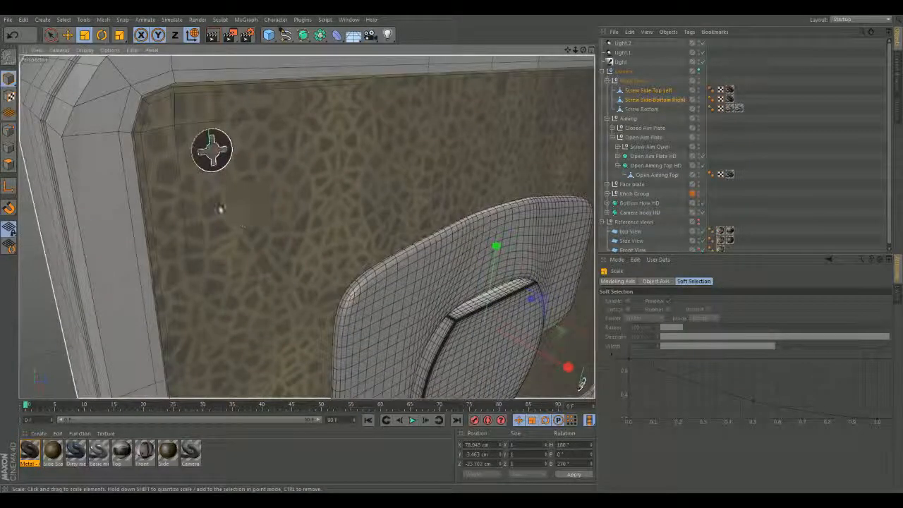
left_click(68, 35)
left_click_drag(190, 212, 286, 230, "alt")
left_click_drag(486, 286, 485, 288)
scroll(332, 260, "up", 4)
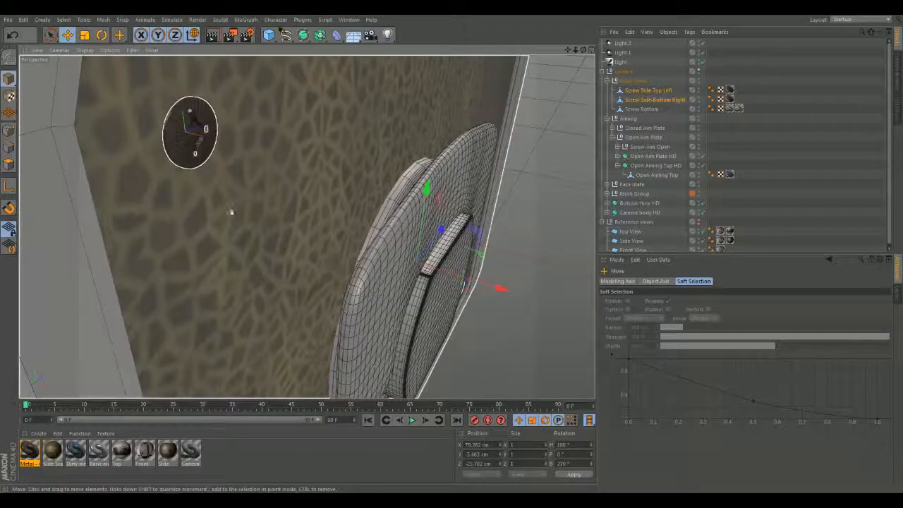
left_click_drag(232, 214, 311, 224, "alt")
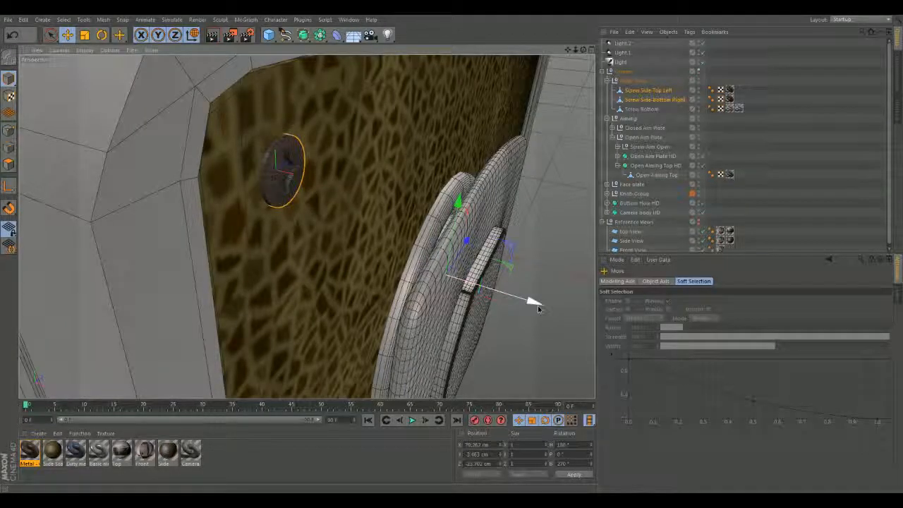
left_click_drag(538, 306, 533, 305)
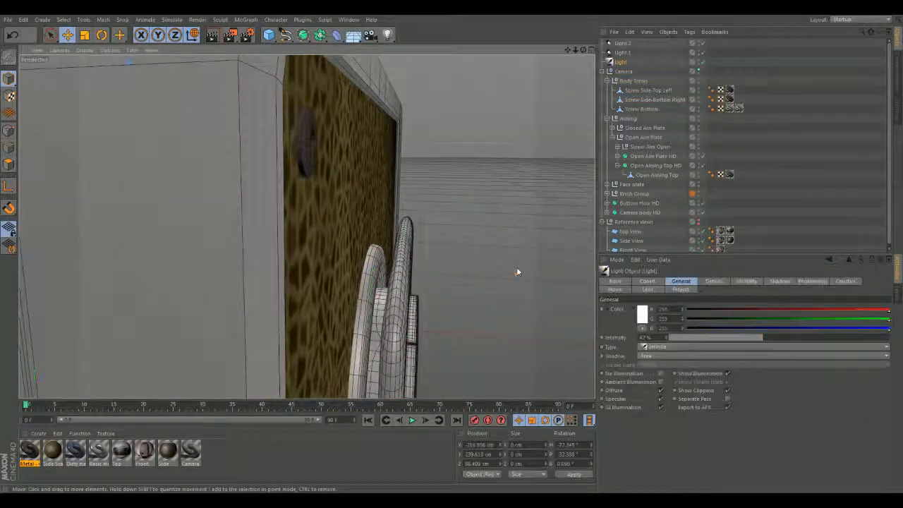
- Rename the Metal - Copper material as Dirty Screws
left_click_drag(517, 272, 434, 353, "alt")
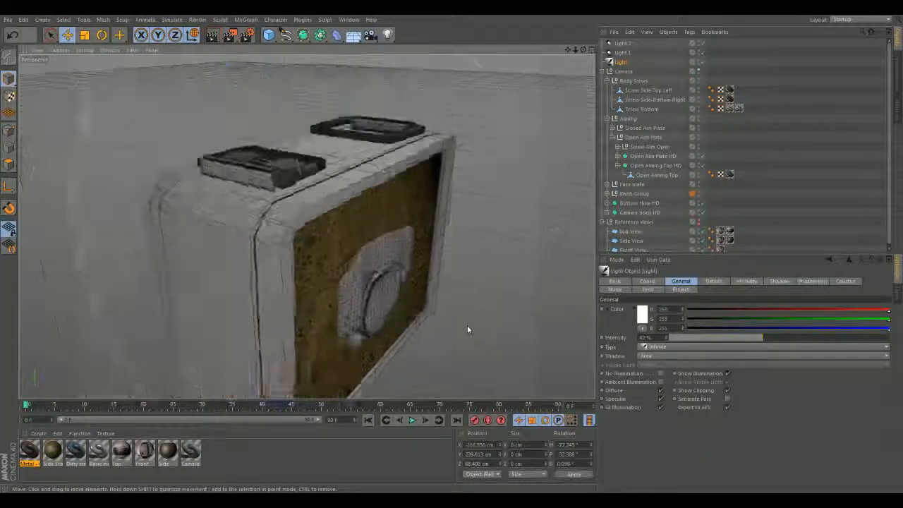
left_click_drag(467, 330, 480, 289, "alt")
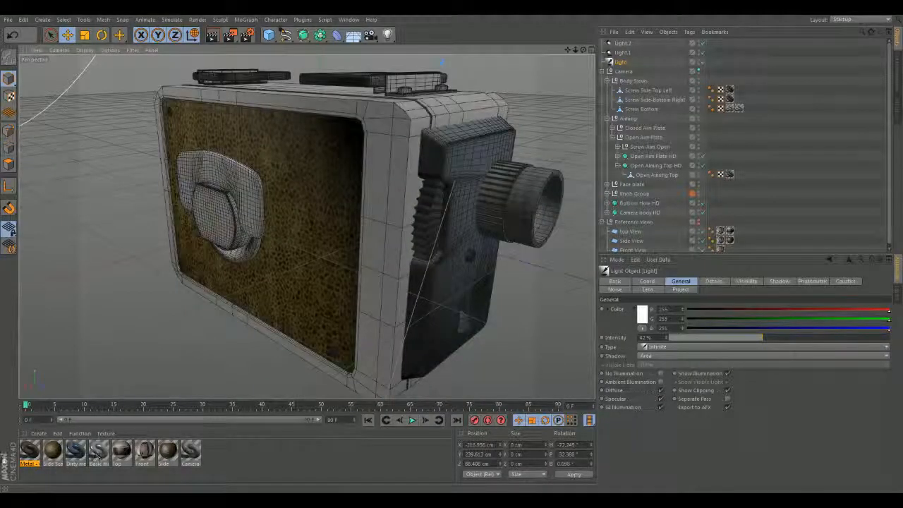
left_click(30, 451)
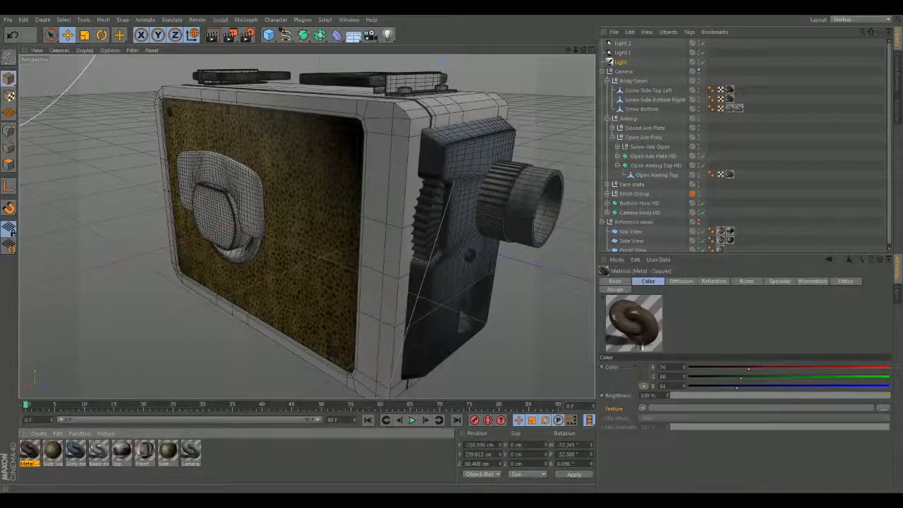
left_click(616, 281)
left_click_drag(662, 368, 526, 345)
type("Dirty")
type("Screws")
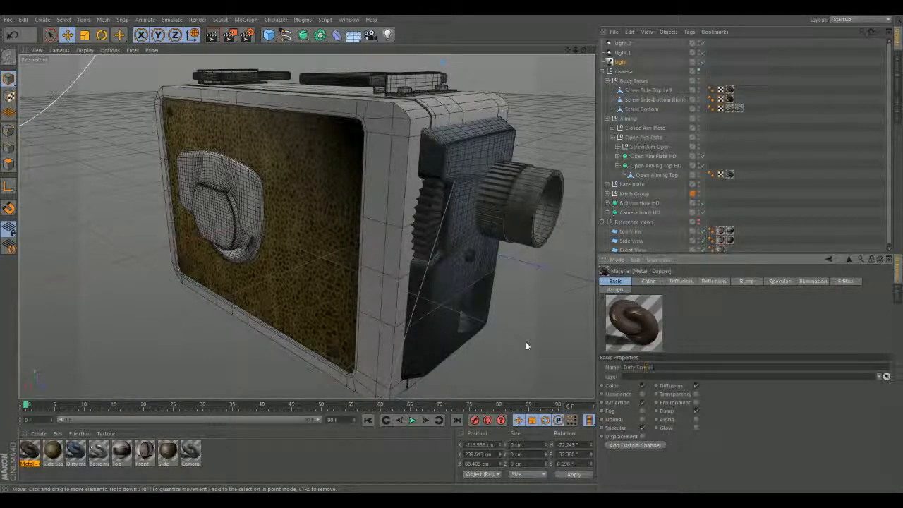
key("Return")
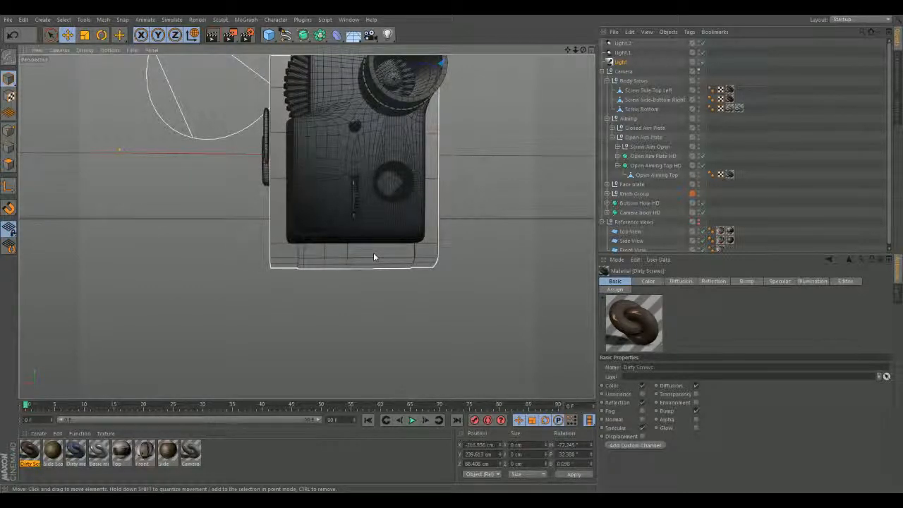
- Create a new material and set its color to a dark brown
left_click_drag(555, 158, 536, 232, "alt")
double_click(251, 449)
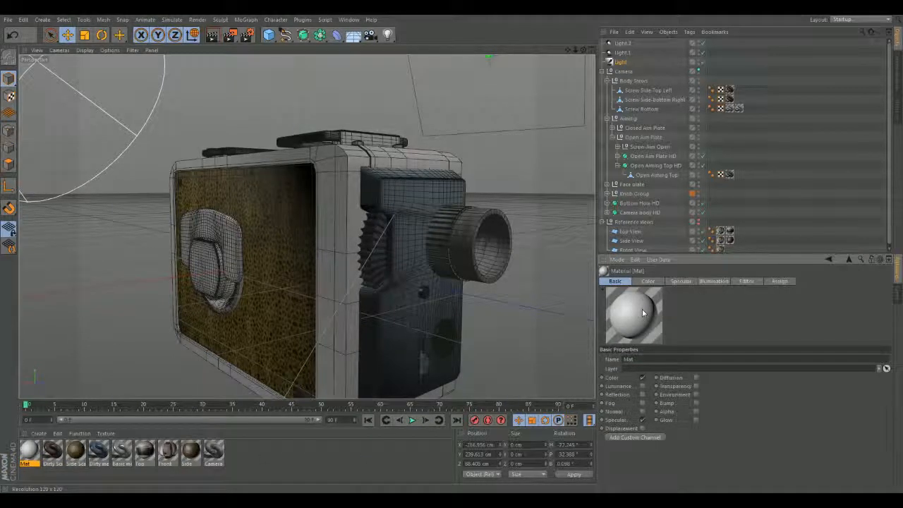
left_click(655, 282)
left_click(642, 362)
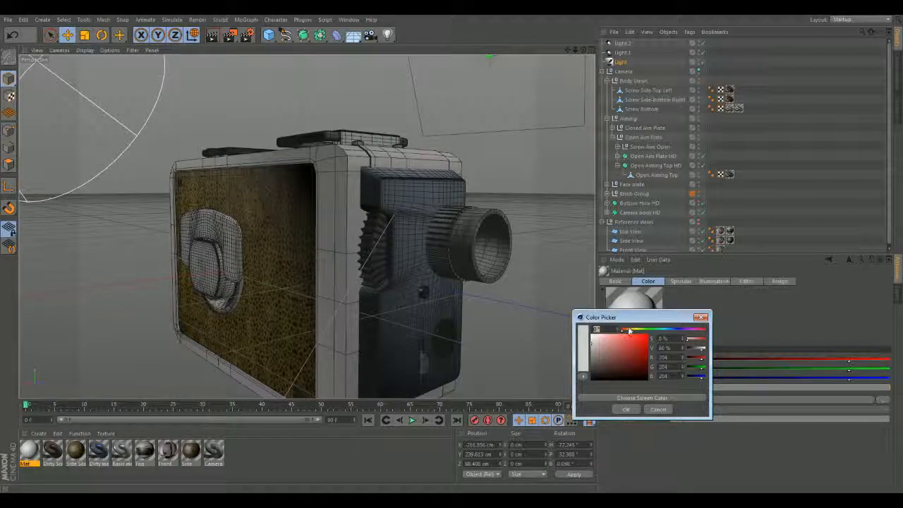
left_click(630, 331)
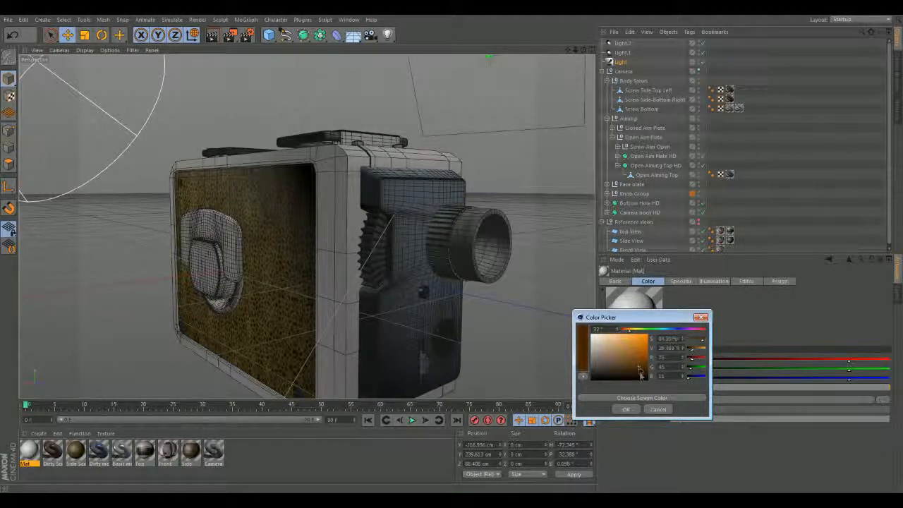
left_click(636, 411)
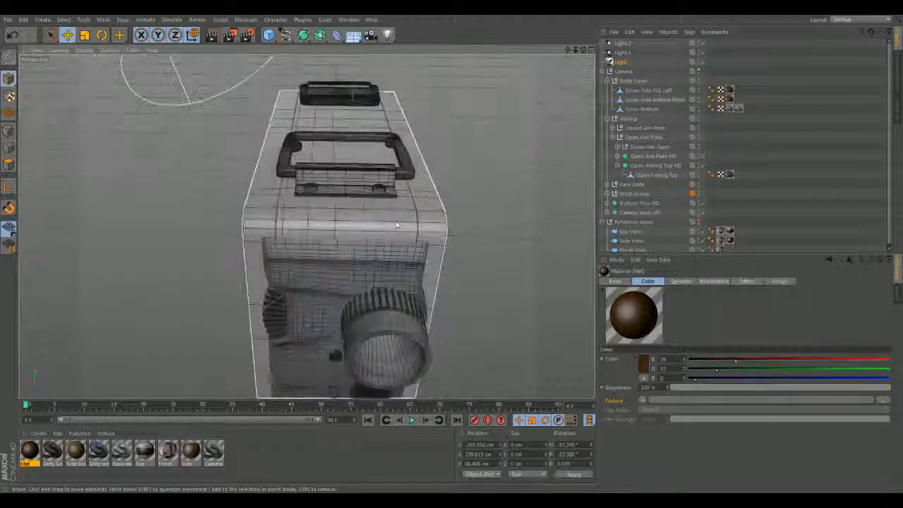
- Prepare the camera body for polygon selection with Live Selection and enlarge the selection radius to 67
left_click(432, 210)
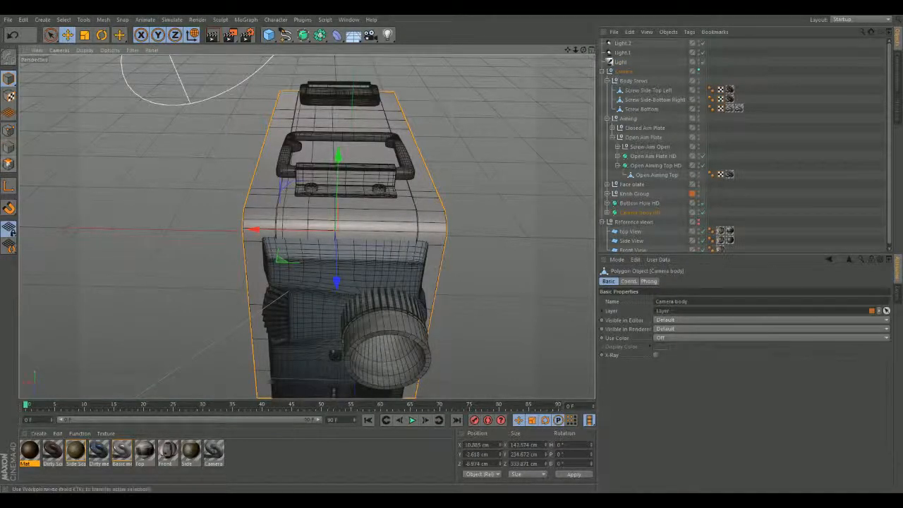
left_click(9, 163)
left_click(49, 36)
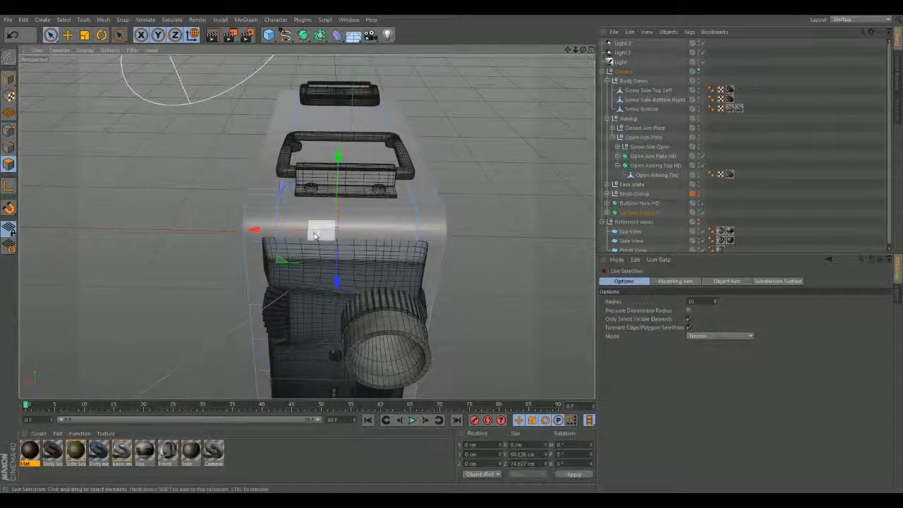
scroll(290, 223, "up", 2)
left_click_drag(423, 202, 377, 300, "alt")
scroll(329, 255, "up", 1)
scroll(330, 255, "up", 6)
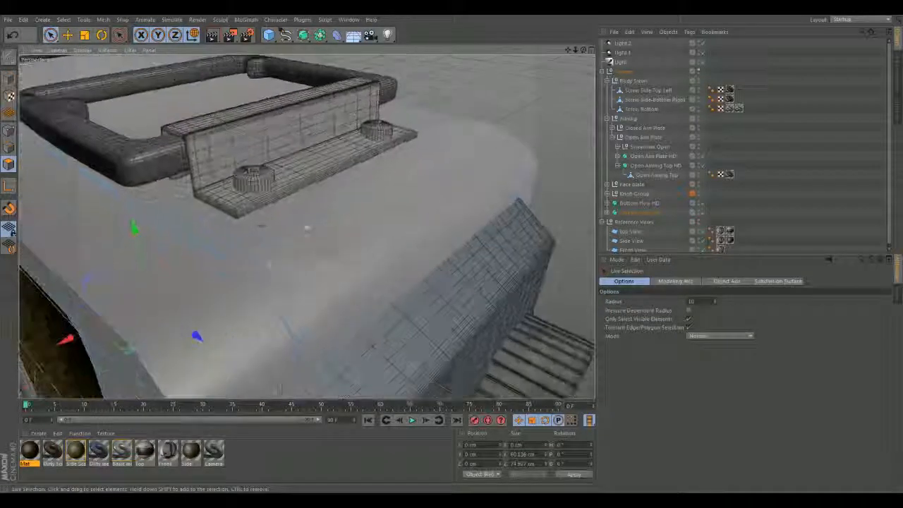
left_click_drag(353, 178, 304, 157, "alt")
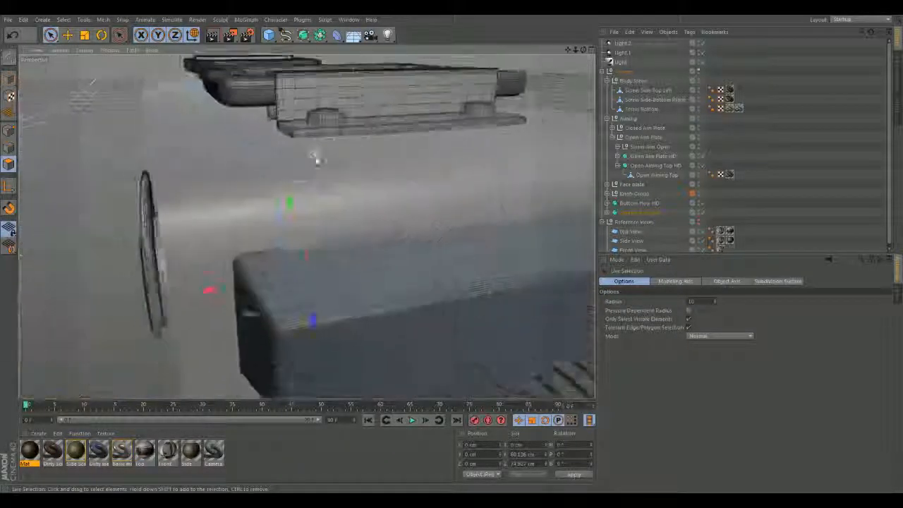
scroll(305, 163, "down", 2)
scroll(146, 205, "down", 1)
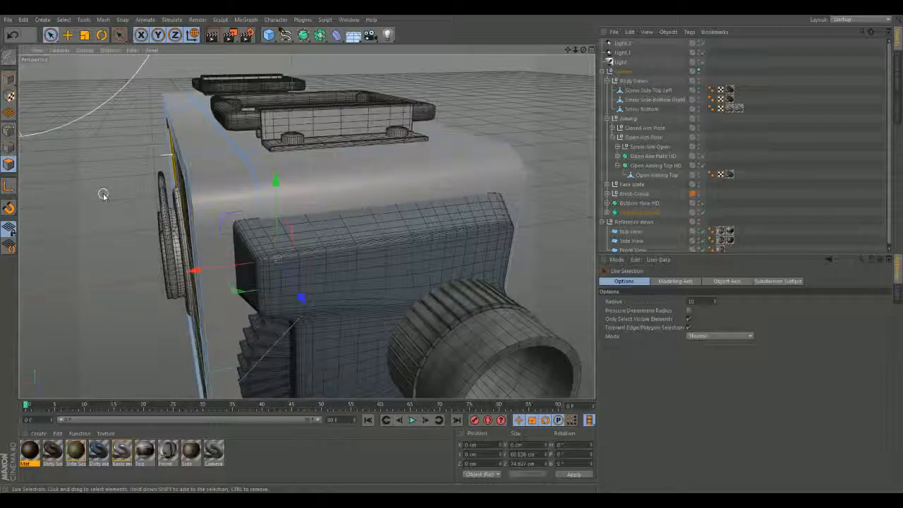
left_click_drag(111, 199, 104, 197, "alt")
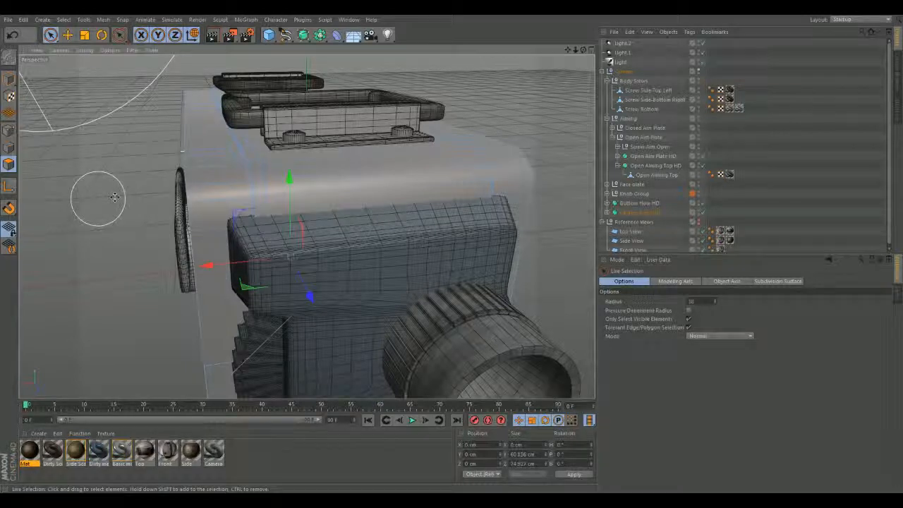
left_click_drag(148, 195, 308, 211, "alt")
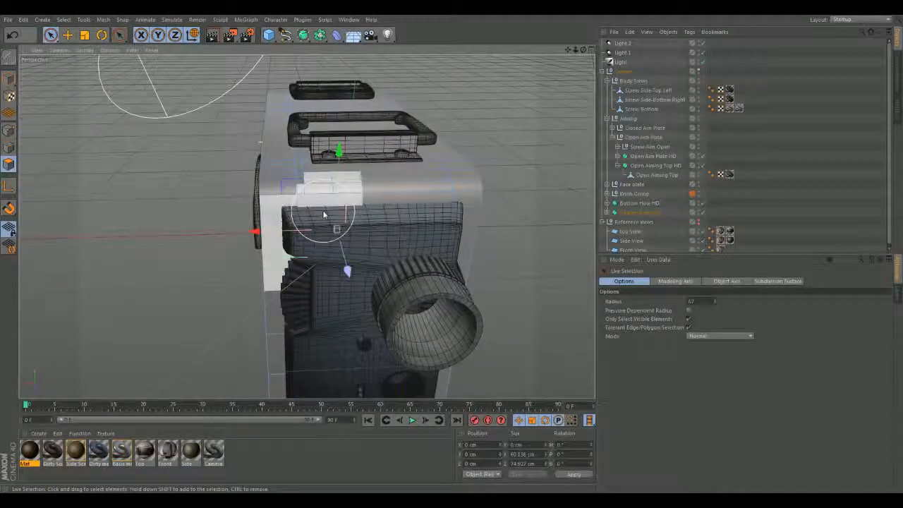
- Select the camera body's top polygons together with the rounded upper front edge above the face plate
left_click(323, 212)
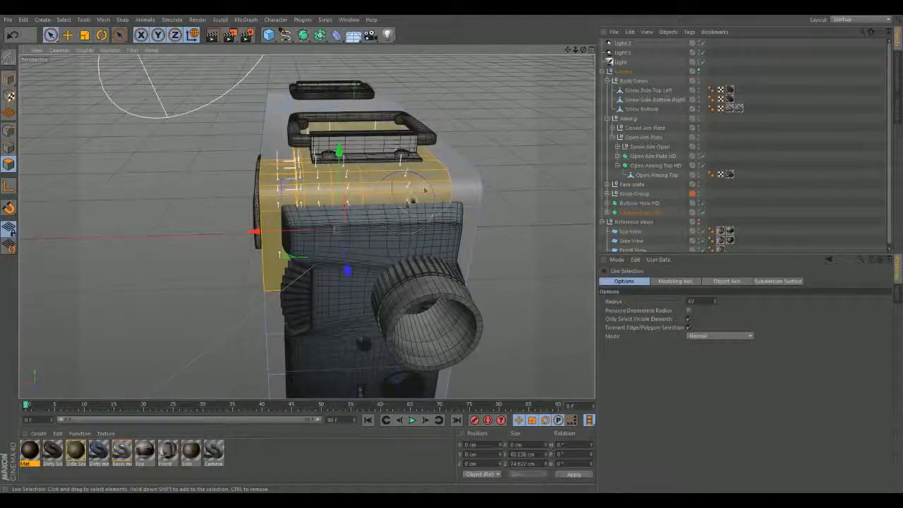
mouse_move(424, 200)
left_mouse_down("alt")
mouse_move(379, 277)
mouse_move(383, 215)
left_mouse_up("alt")
left_click_drag(379, 294, 307, 304, "shift")
left_click_drag(265, 263, 315, 187, "shift")
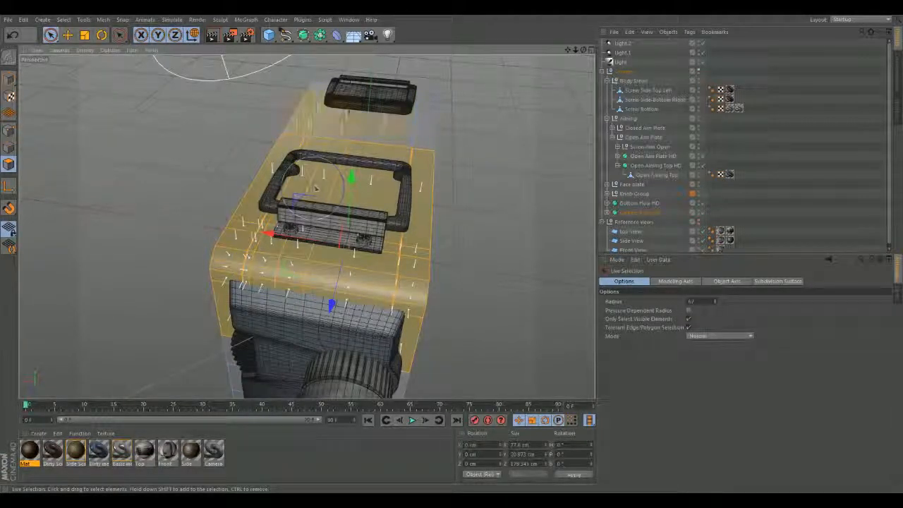
left_click_drag(400, 120, 402, 109, "shift")
left_click_drag(342, 238, 309, 221, "alt")
left_click_drag(336, 254, 296, 252, "alt")
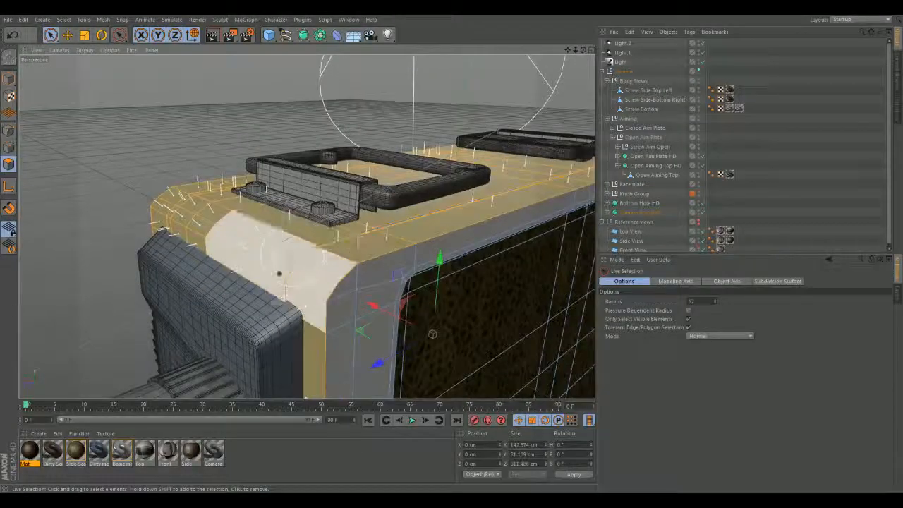
mouse_move(432, 334)
left_mouse_down("alt")
mouse_move(304, 226)
mouse_move(325, 228)
mouse_move(233, 290)
mouse_move(121, 343)
mouse_move(254, 296)
mouse_move(337, 251)
mouse_move(321, 261)
left_mouse_up("alt")
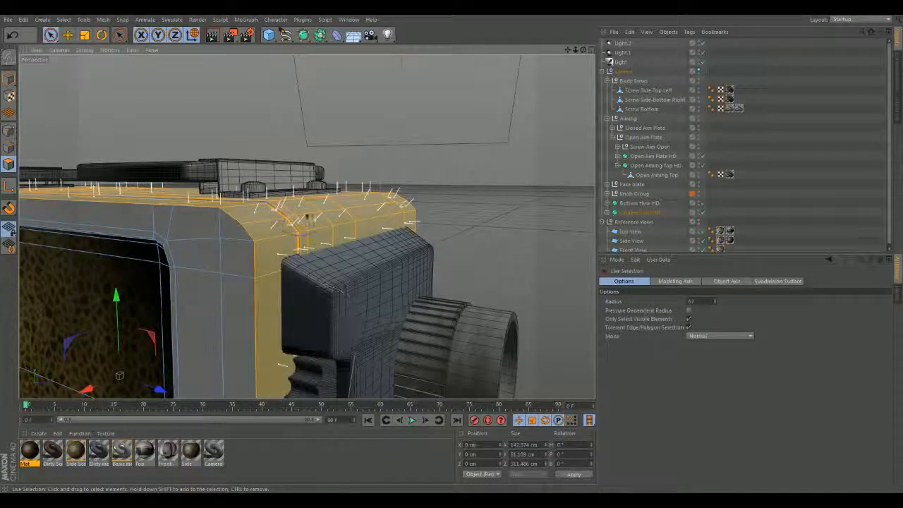
- Extend the polygon selection down the front of the body beside the face plate and onto the front part of the underside
mouse_move(226, 175)
middle_mouse_down("alt")
mouse_move(426, 280)
mouse_move(462, 280)
middle_mouse_up("alt")
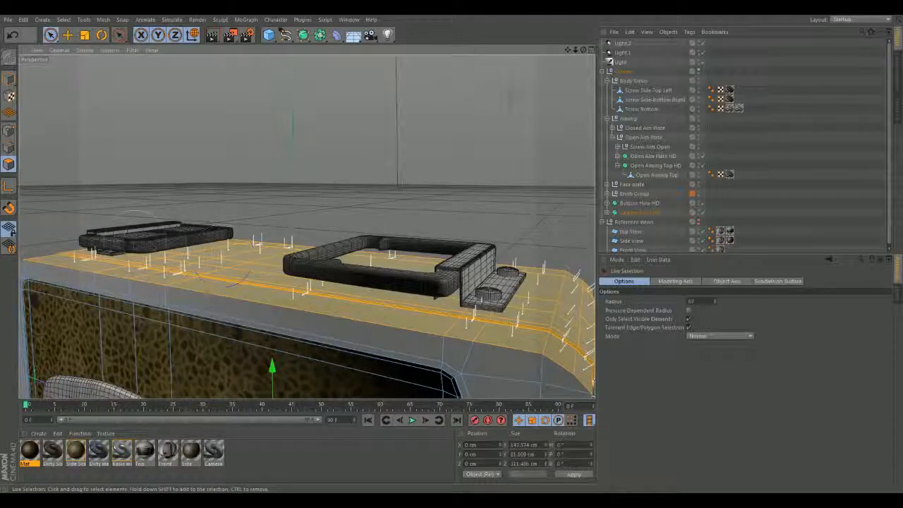
middle_click_drag(435, 340, 205, 192, "alt")
mouse_move(407, 251)
left_mouse_down("alt")
mouse_move(403, 287)
mouse_move(308, 231)
mouse_move(353, 191)
mouse_move(367, 226)
mouse_move(317, 244)
left_mouse_up("alt")
left_click(324, 187, "shift")
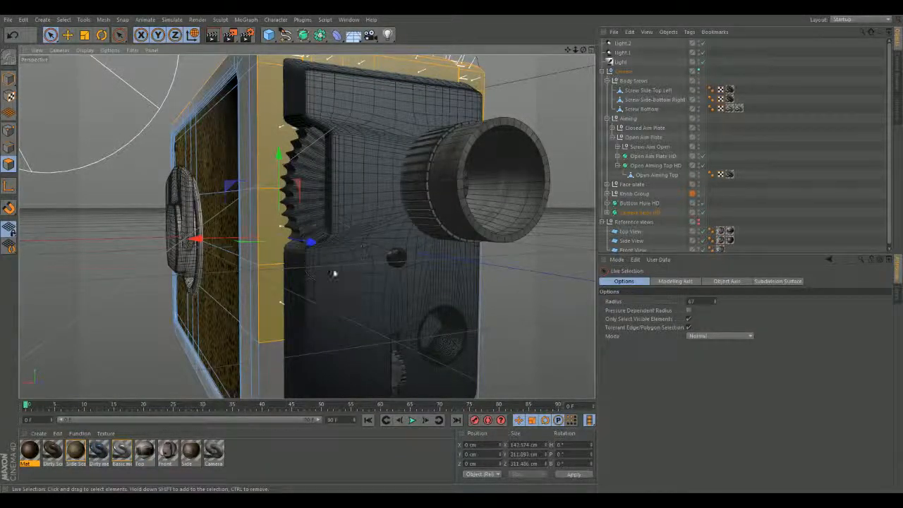
mouse_move(334, 274)
left_mouse_down("alt")
mouse_move(306, 228)
mouse_move(374, 207)
mouse_move(331, 205)
mouse_move(396, 270)
left_mouse_up("alt")
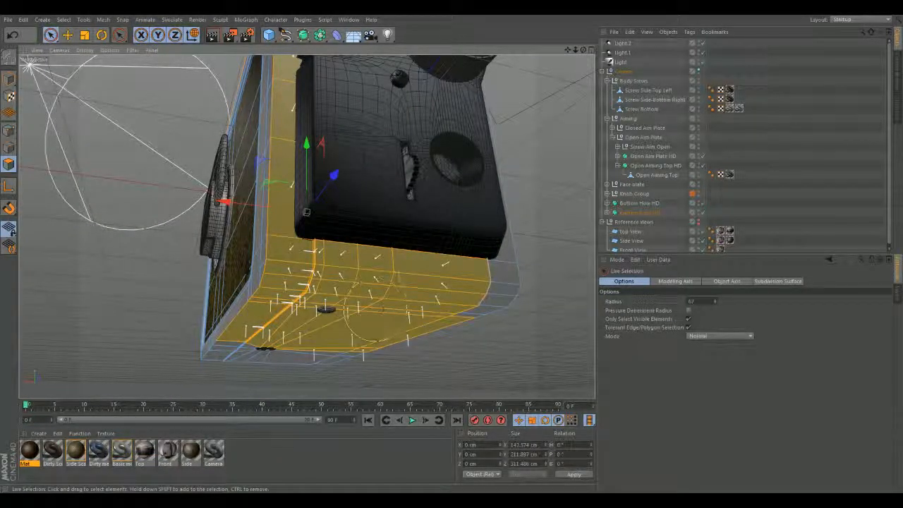
left_click_drag(366, 280, 233, 274, "alt")
mouse_move(297, 221)
left_mouse_down("alt")
mouse_move(262, 323)
mouse_move(212, 370)
mouse_move(262, 252)
mouse_move(309, 226)
left_mouse_up("alt")
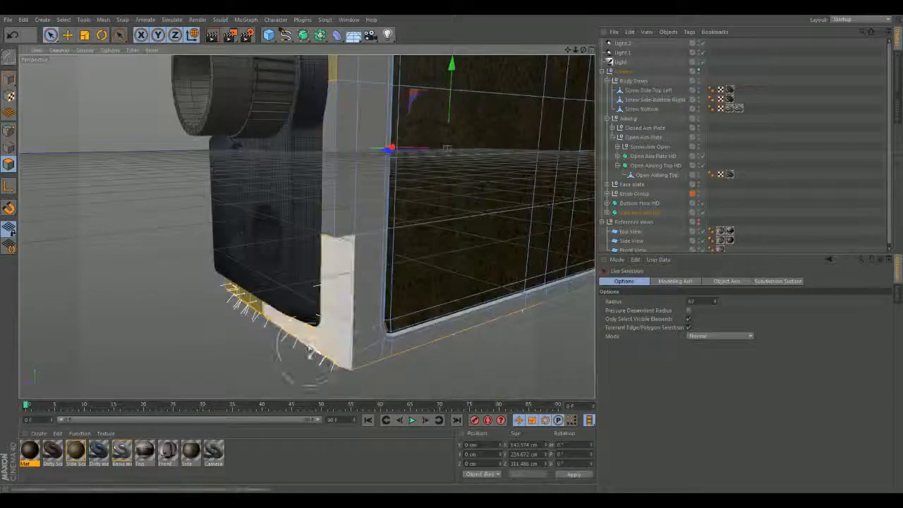
- Add the remaining polygons of the camera body's underside to the selection, including those around the screw hole
left_click_drag(298, 184, 307, 228, "alt")
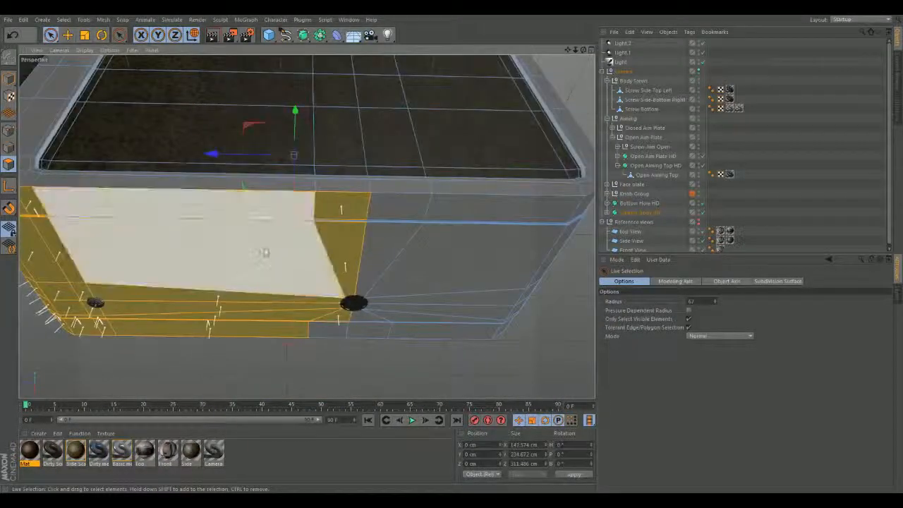
left_click_drag(381, 229, 491, 214, "shift")
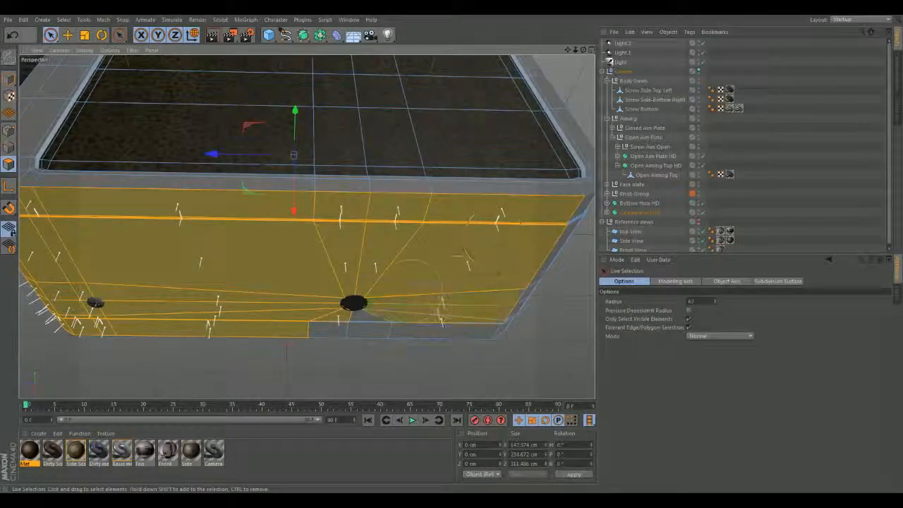
left_click_drag(315, 294, 294, 163, "alt")
left_click_drag(300, 311, 308, 212, "alt")
middle_click_drag(332, 243, 292, 246, "alt")
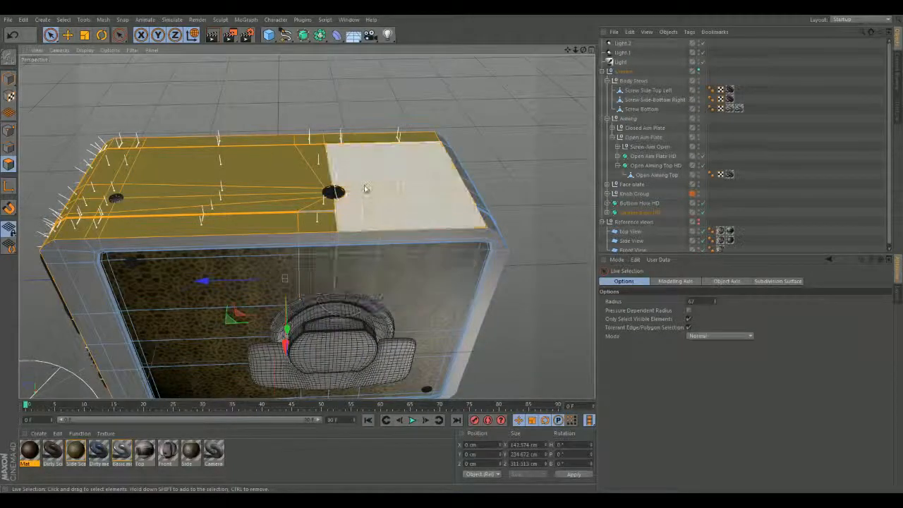
left_click(207, 208, "shift")
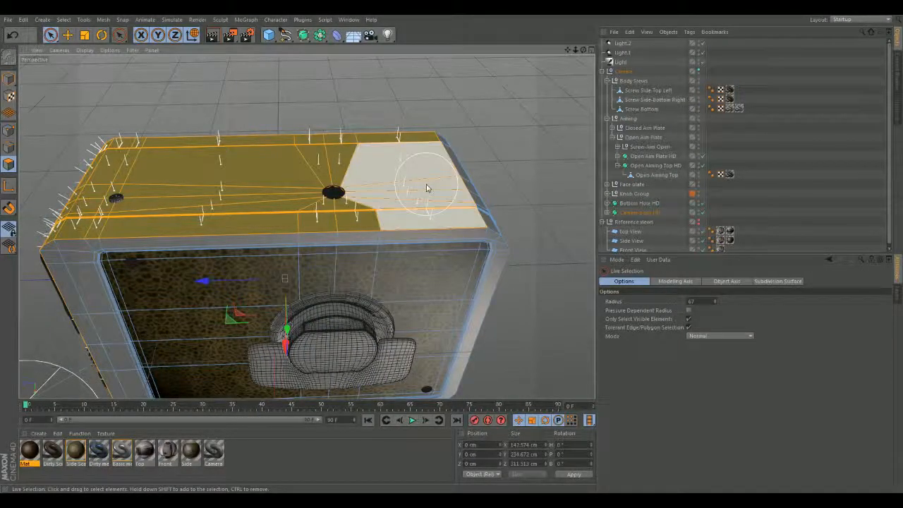
- Add the rounded lower rear edge and the whole back face of the camera body to the polygon selection
mouse_move(448, 195)
left_mouse_down("alt")
mouse_move(323, 205)
mouse_move(311, 210)
mouse_move(336, 233)
mouse_move(304, 240)
mouse_move(324, 219)
left_mouse_up("alt")
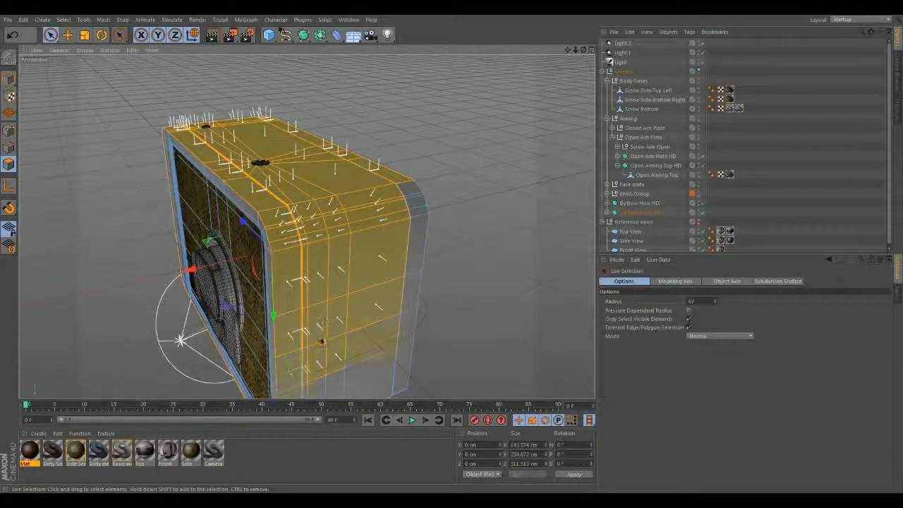
mouse_move(327, 365)
left_mouse_down("alt")
mouse_move(408, 385)
mouse_move(358, 232)
mouse_move(344, 241)
mouse_move(278, 213)
mouse_move(296, 209)
mouse_move(289, 226)
mouse_move(227, 263)
mouse_move(277, 297)
mouse_move(278, 289)
left_mouse_up("alt")
left_click_drag(274, 194, 274, 232, "alt")
middle_click_drag(269, 201, 265, 321, "alt")
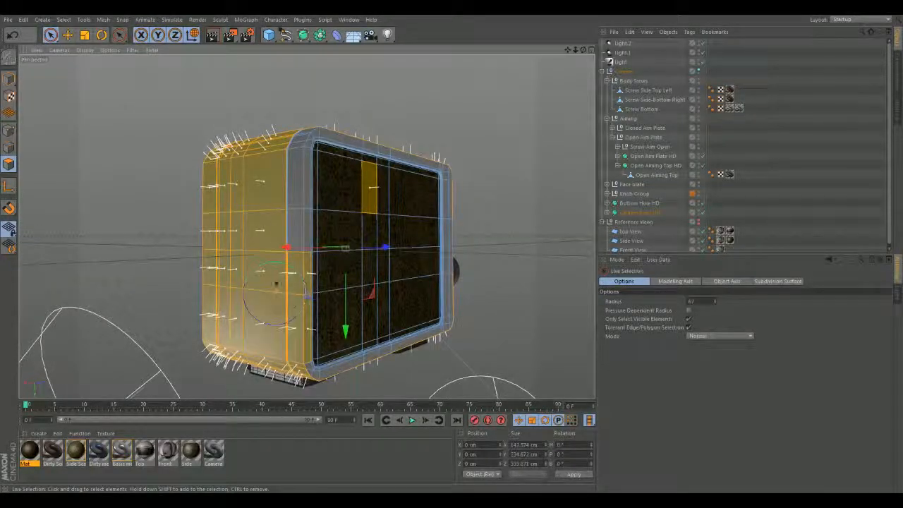
left_click_drag(283, 147, 332, 169, "alt")
- Try to add the outer edge strip along the body's far side to the selection, and undo the deselection of all polygons
key("e")
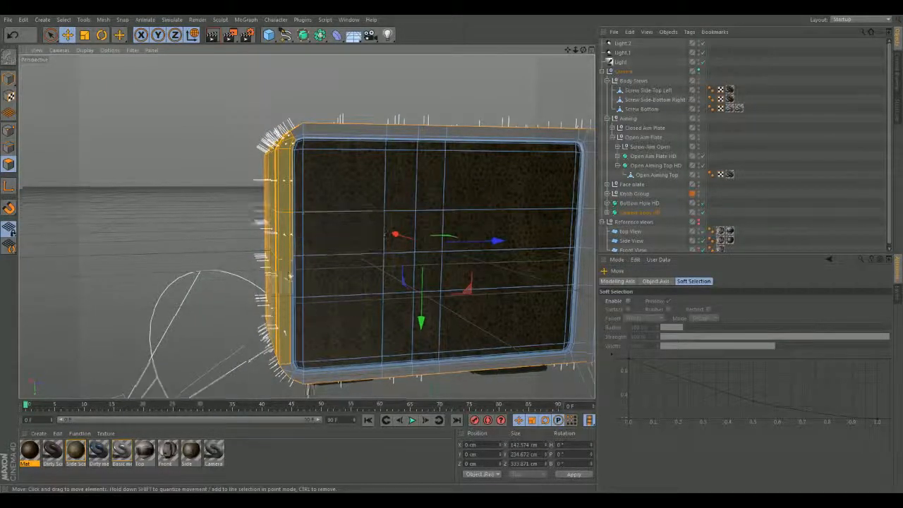
left_click_drag(288, 275, 317, 255, "alt")
scroll(315, 224, "up", 3)
left_click_drag(315, 225, 342, 219, "alt")
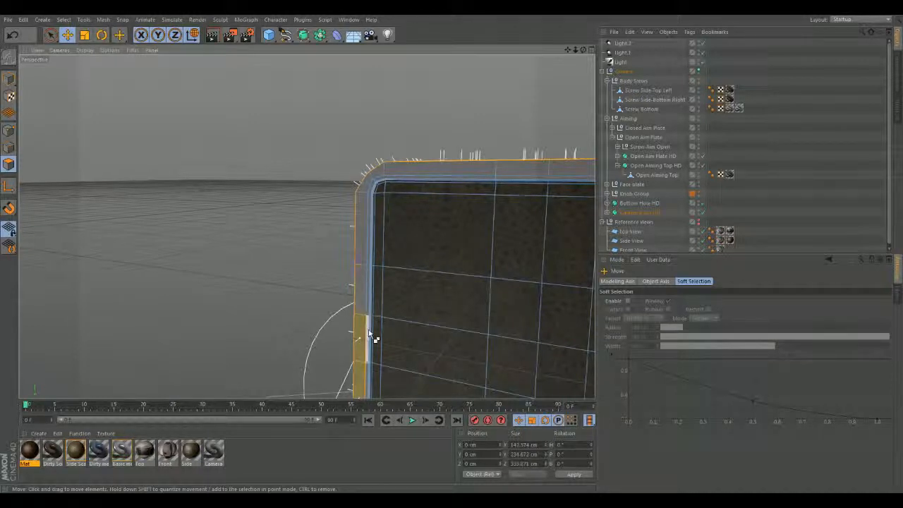
left_click_drag(430, 383, 389, 211, "alt")
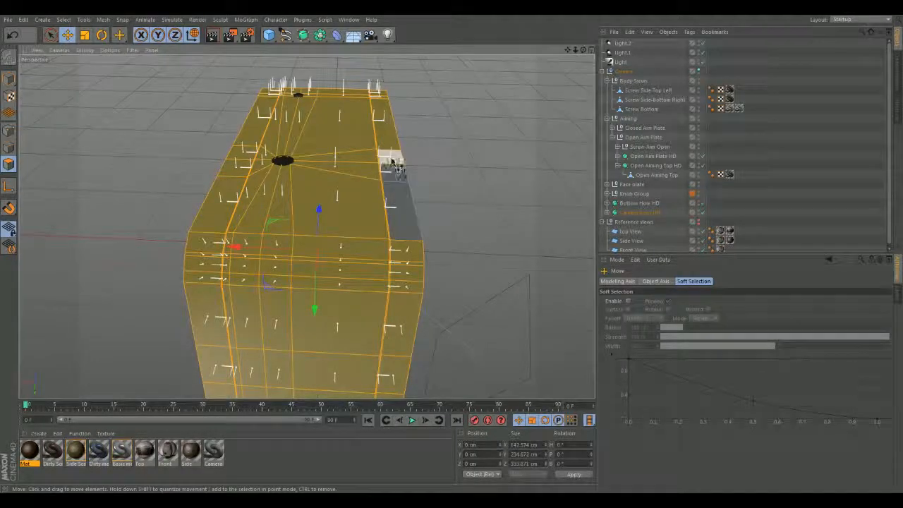
key("ctrl+shift+a")
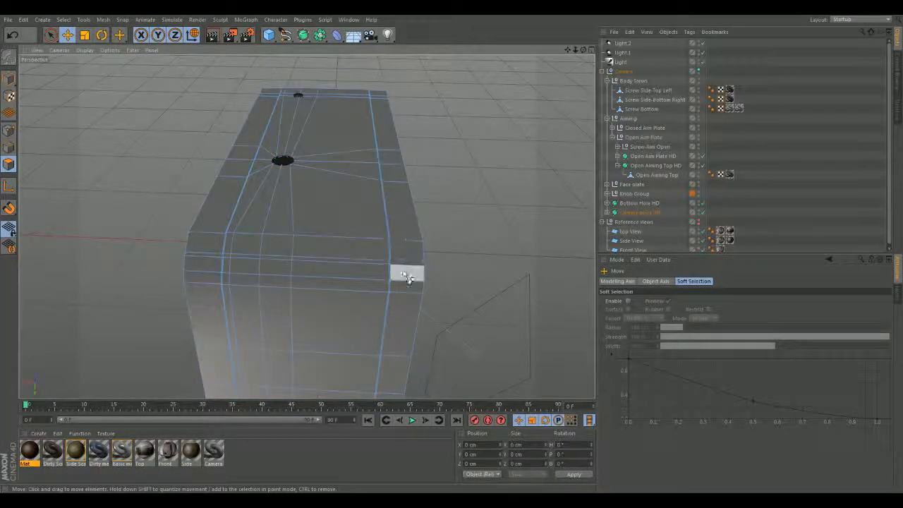
key("ctrl+z")
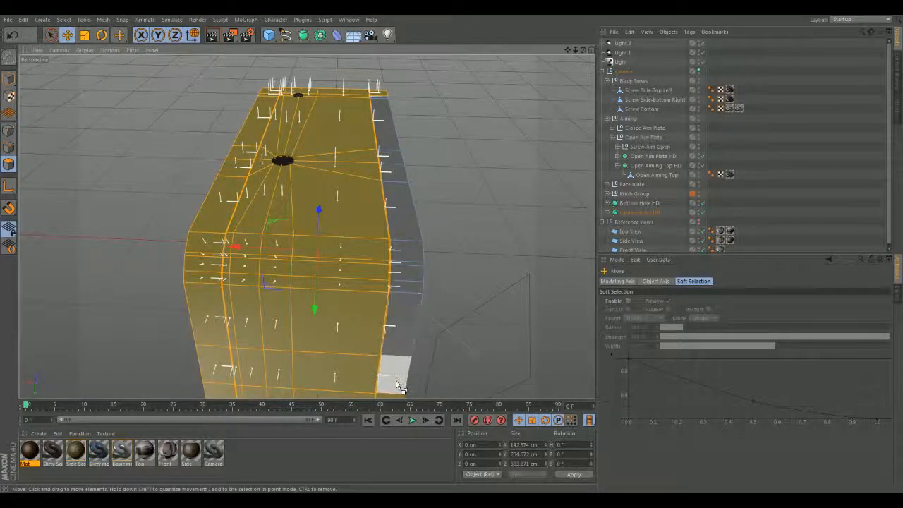
- Remove the outer edge strip along the underside, rounded rear edge and back face of the body from the polygon selection
left_click(223, 355, "ctrl")
left_click(212, 327, "ctrl")
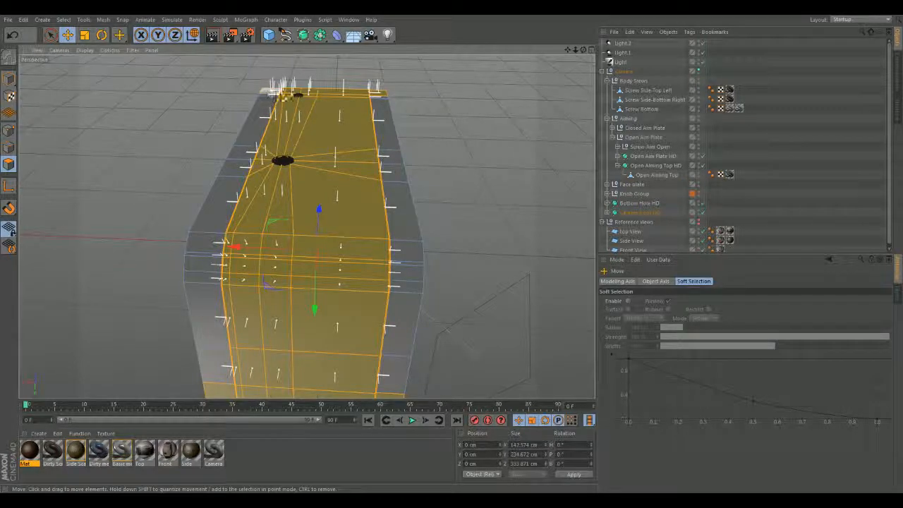
left_click_drag(456, 161, 460, 207, "alt")
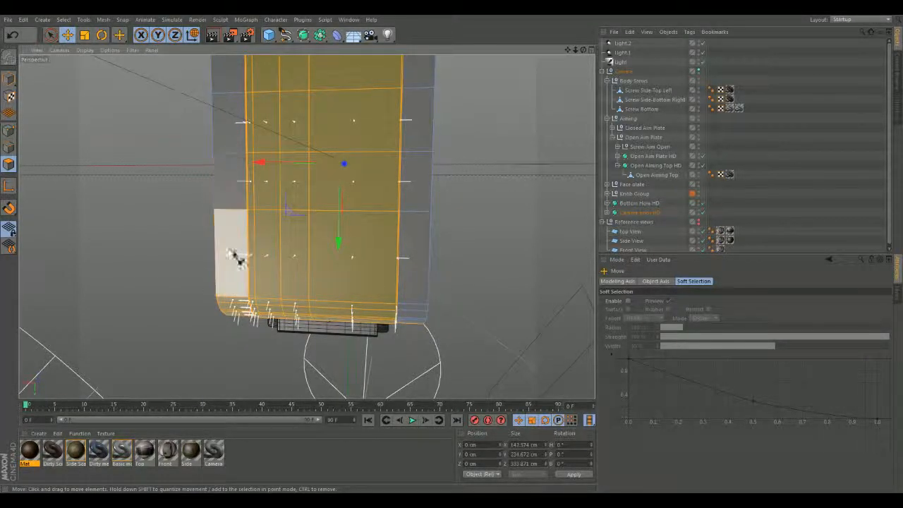
left_click(249, 326)
key("ctrl+z")
- Deselect the outer edge strips on both sides of the rear aiming piece on top of the camera body
left_click_drag(432, 346, 443, 142, "alt")
left_click_drag(459, 344, 446, 152, "alt")
scroll(374, 248, "up", 6)
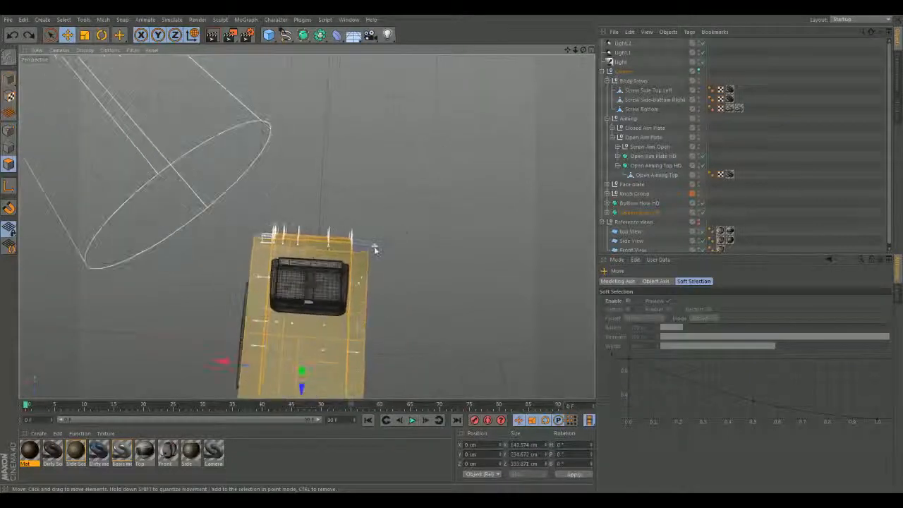
left_click_drag(373, 249, 374, 269, "alt")
left_click(258, 220, "ctrl")
left_click(252, 251, "ctrl")
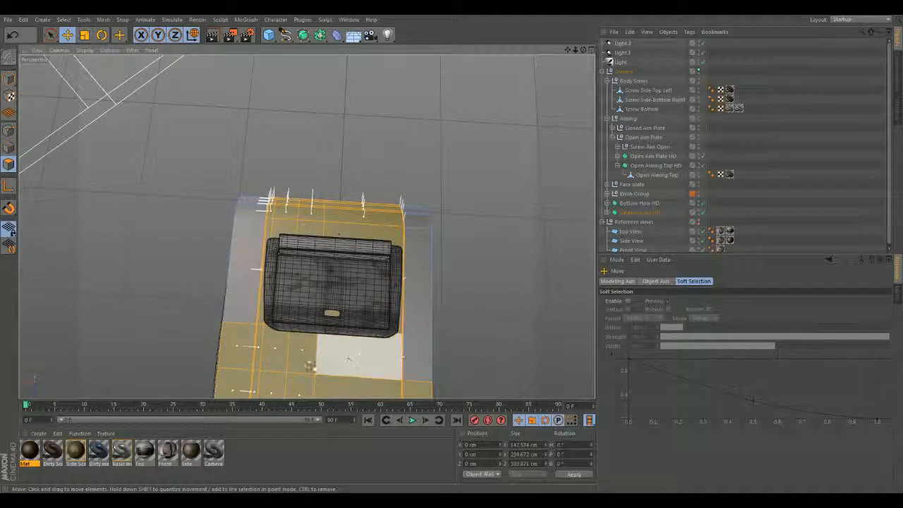
- Deselect the outer edge polygons on both sides of the body's top between the rear aiming piece and the aiming frame
middle_click_drag(496, 342, 482, 273, "alt")
middle_click_drag(306, 227, 344, 96, "alt")
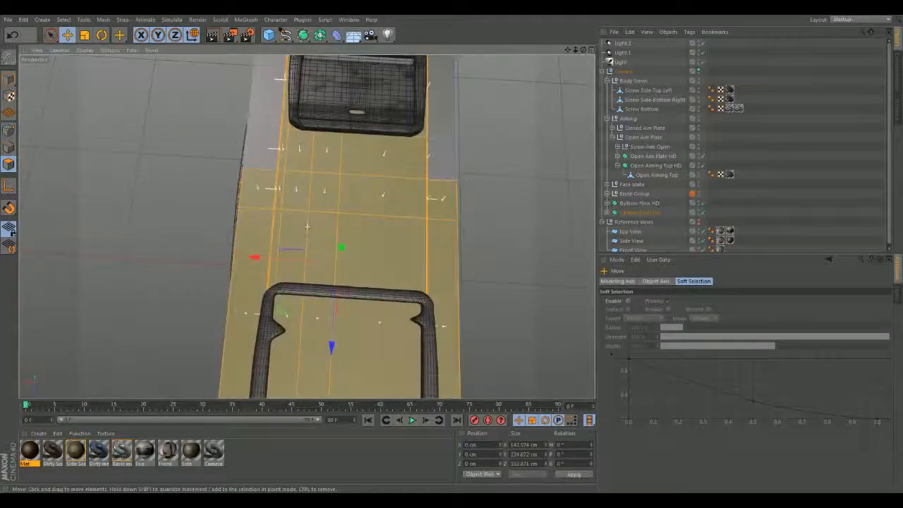
left_click(260, 207, "ctrl")
left_click(253, 251, "ctrl")
left_click(457, 282, "ctrl")
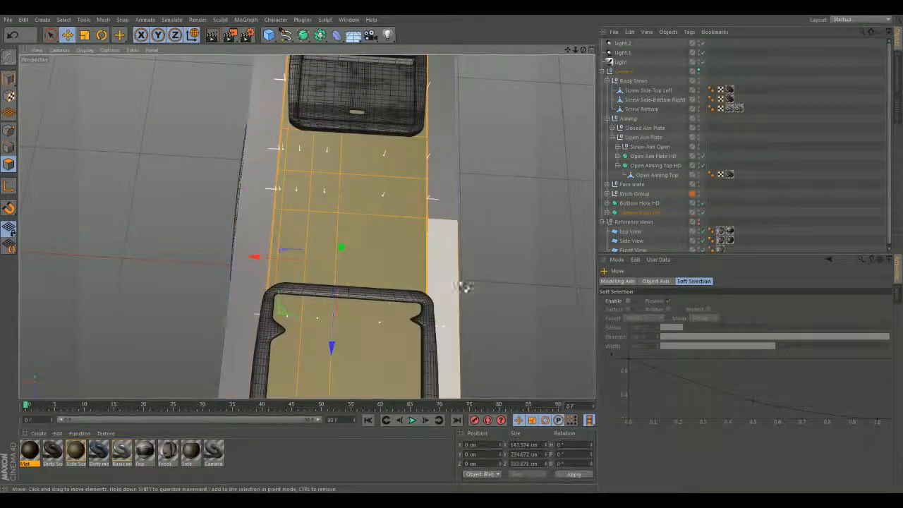
- Deselect the outer edge polygons at the front of the body's top, over the rounded front edge and beside the face plate
left_click_drag(431, 302, 441, 264, "alt")
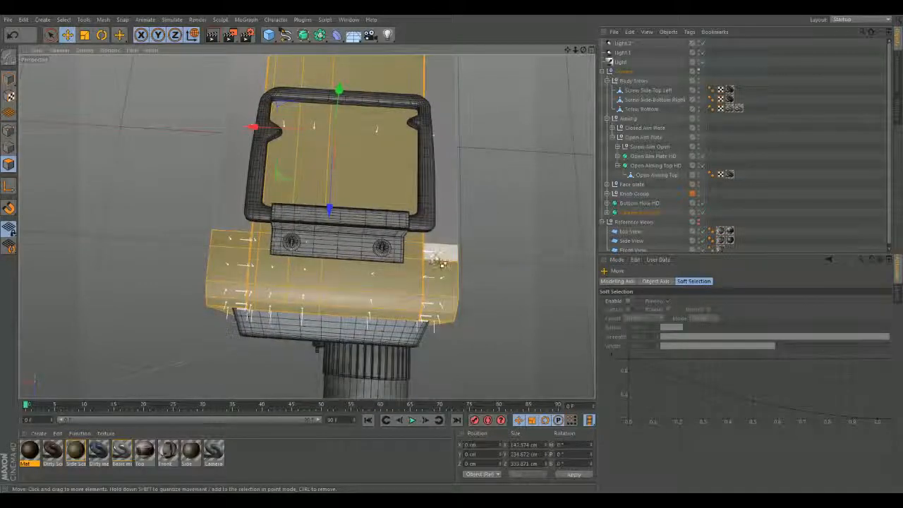
left_click(441, 275, "ctrl")
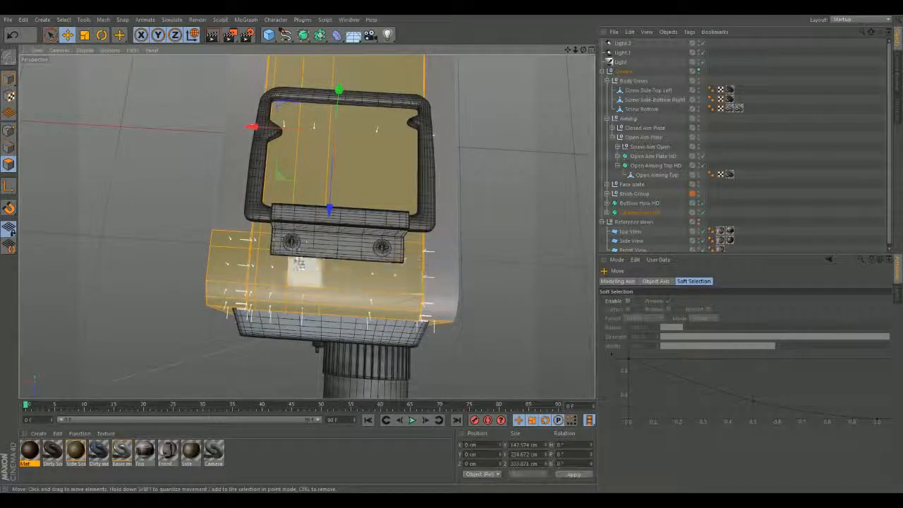
left_click(228, 257, "ctrl")
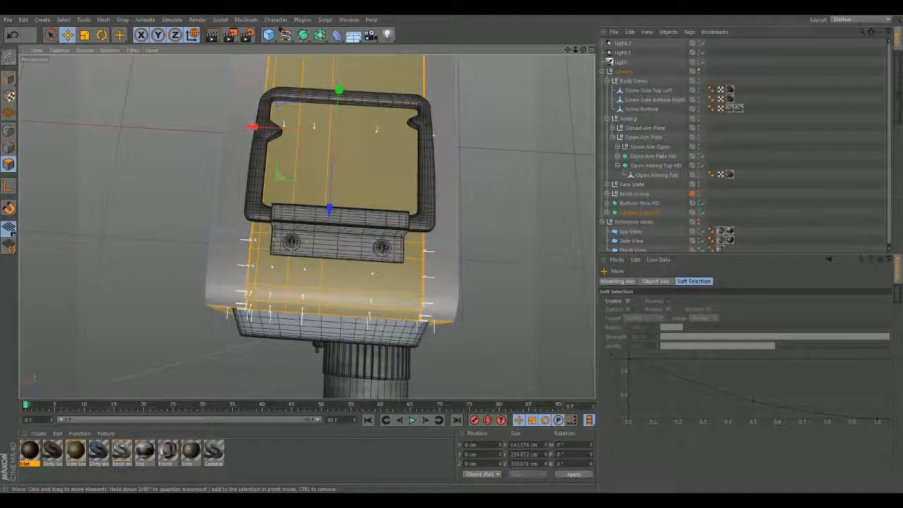
left_click_drag(452, 218, 441, 155, "alt")
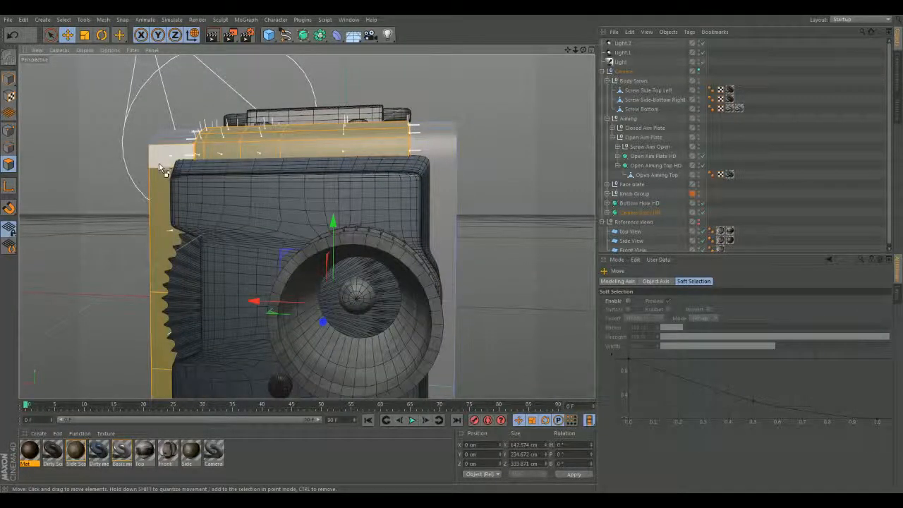
left_click_drag(462, 332, 280, 167, "alt")
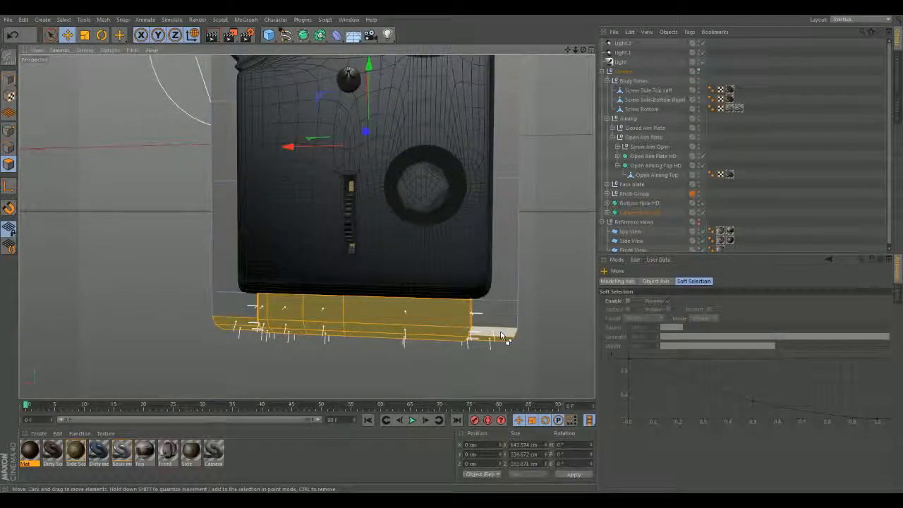
- Deselect the remaining outer polygons at the lower front edge and the thin ones along the border of the side leather panel
middle_click_drag(566, 367, 542, 276, "alt")
left_click_drag(542, 275, 487, 170, "alt")
left_click_drag(248, 172, 306, 228, "alt")
scroll(315, 251, "up", 8)
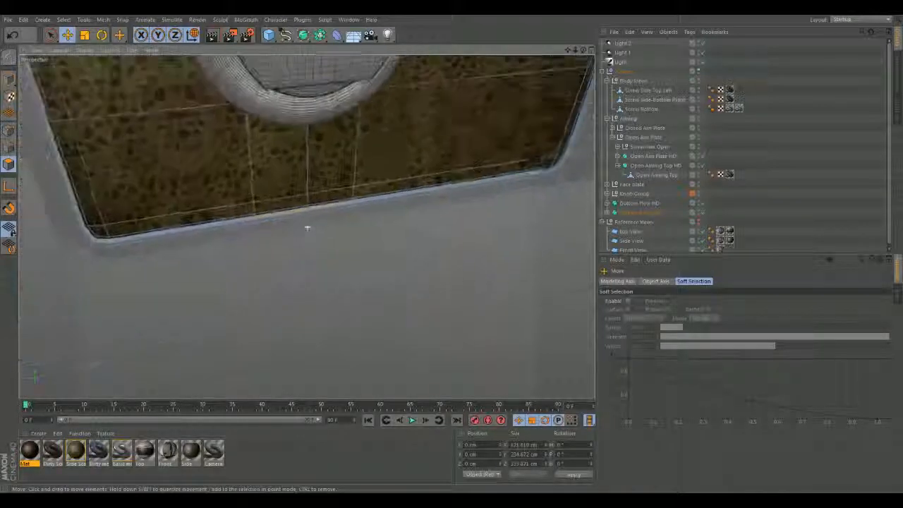
scroll(350, 175, "up", 5)
left_click_drag(350, 175, 332, 143, "alt")
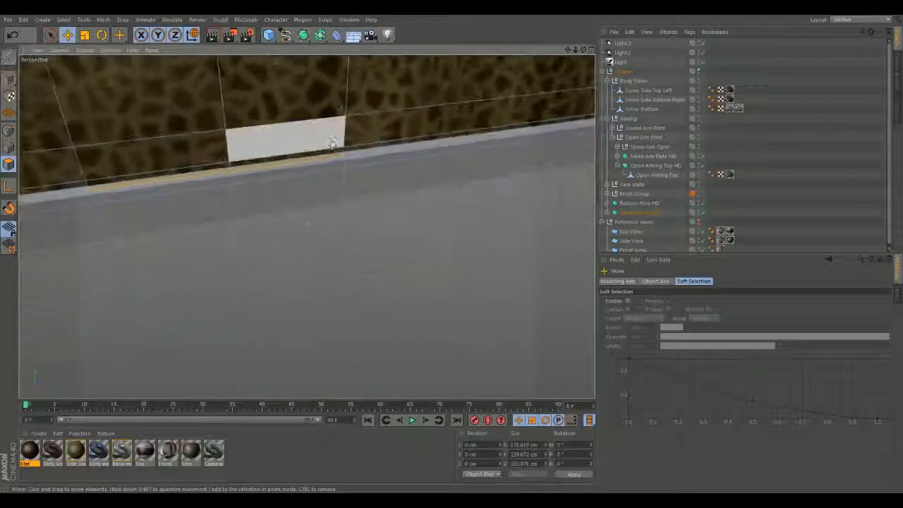
scroll(243, 170, "down", 8)
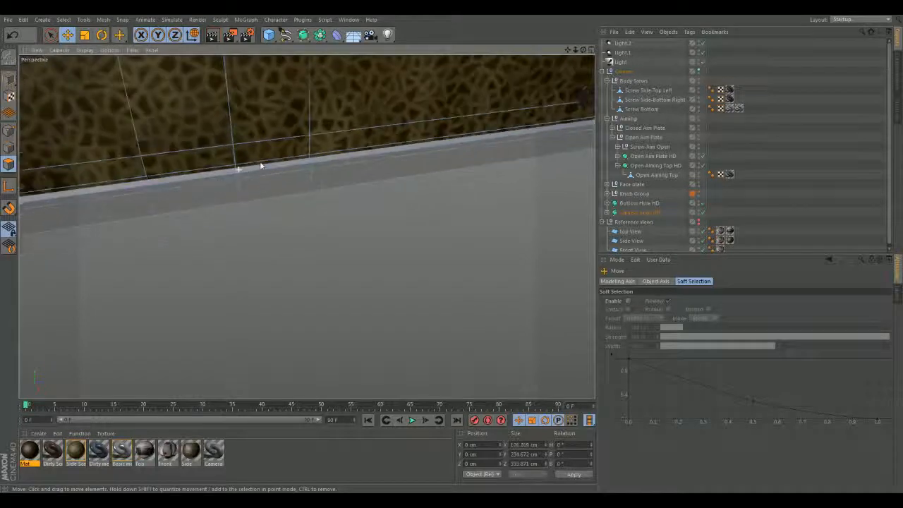
- Assign the dark brown Mat material to the selected polygons of the camera body
left_click_drag(315, 117, 456, 264, "alt")
scroll(346, 248, "down", 8)
left_click_drag(268, 187, 268, 186, "alt")
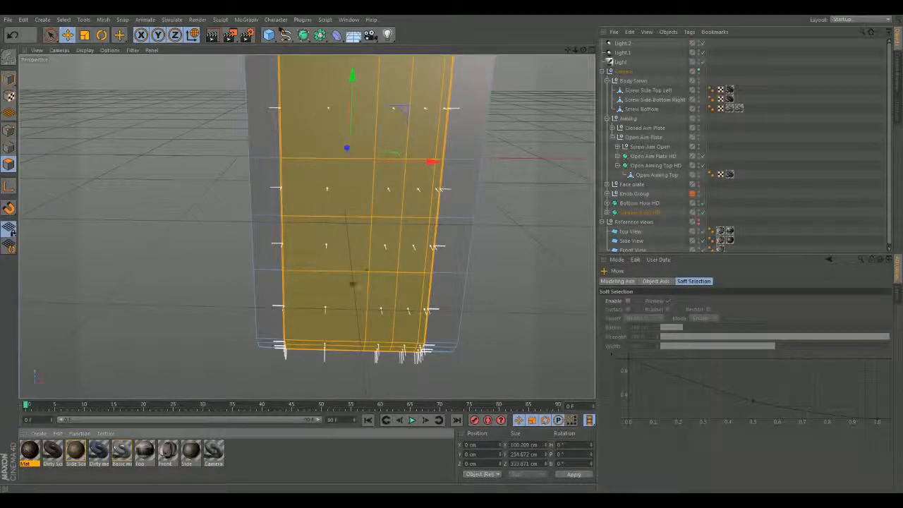
left_click_drag(367, 274, 366, 271)
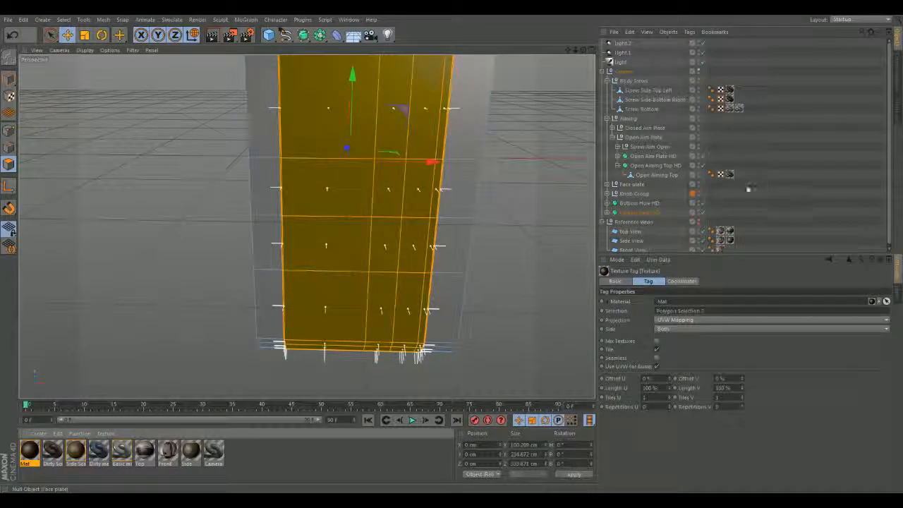
- Expand the camera body's parent to show the Camera Body object, and clear the polygon selection to view the textured model
left_click(607, 212)
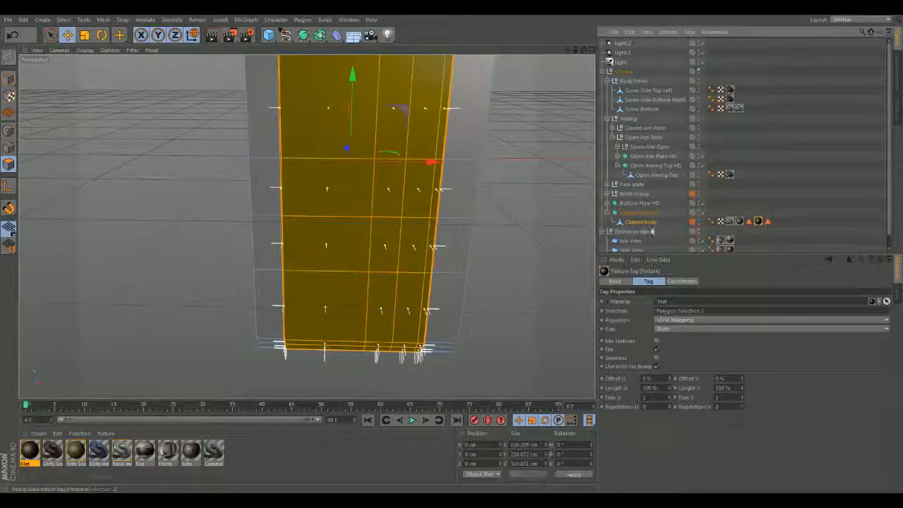
left_click(519, 230)
right_click_drag(435, 204, 278, 195, "alt")
left_click_drag(278, 196, 484, 235, "alt")
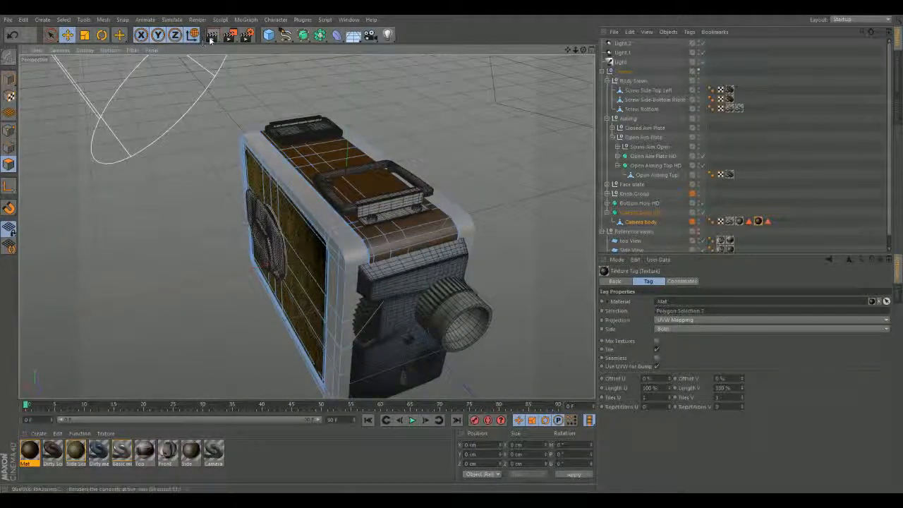